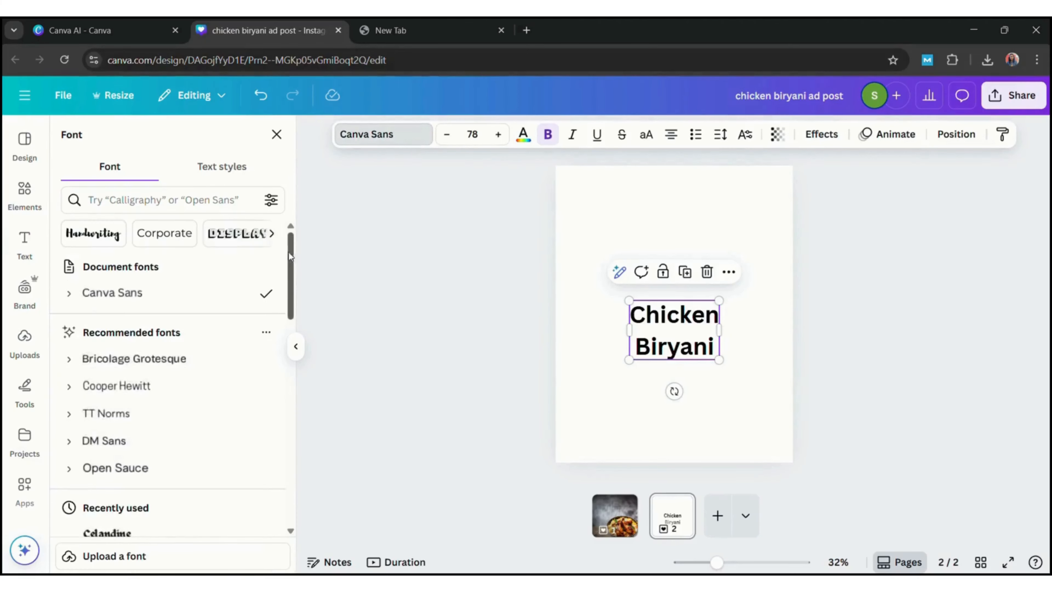
# Set the Chicken Biryani text in uppercase Zuume Rough Bold at size 155
pyautogui.scroll(-5, 288, 252)
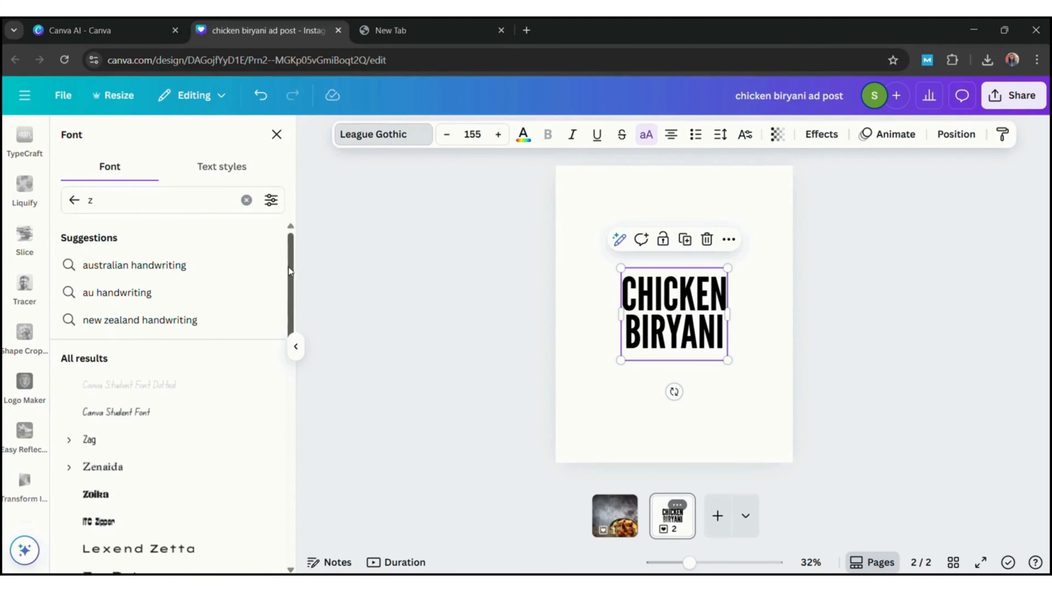
pyautogui.scroll(-5, 289, 271)
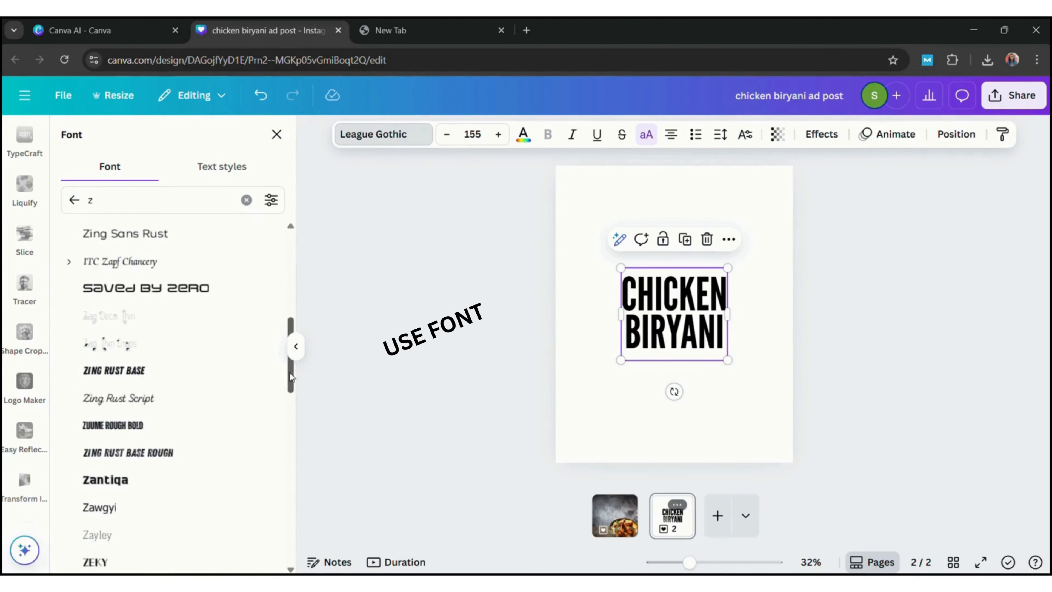
pyautogui.click(112, 426)
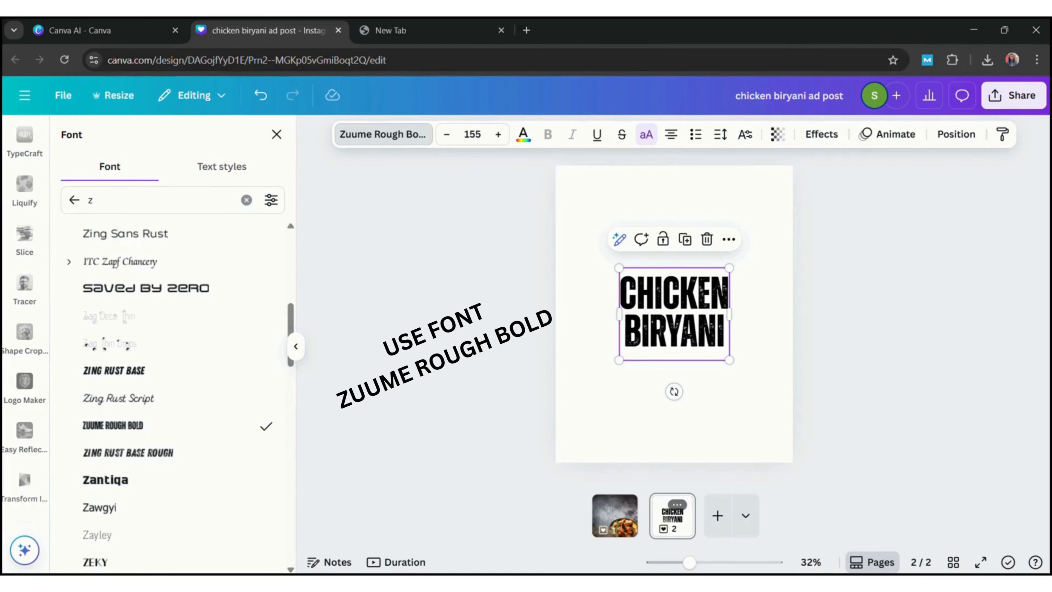
# Download only page 2 with the title text as a PNG with a transparent background
pyautogui.click(1014, 95)
pyautogui.click(801, 373)
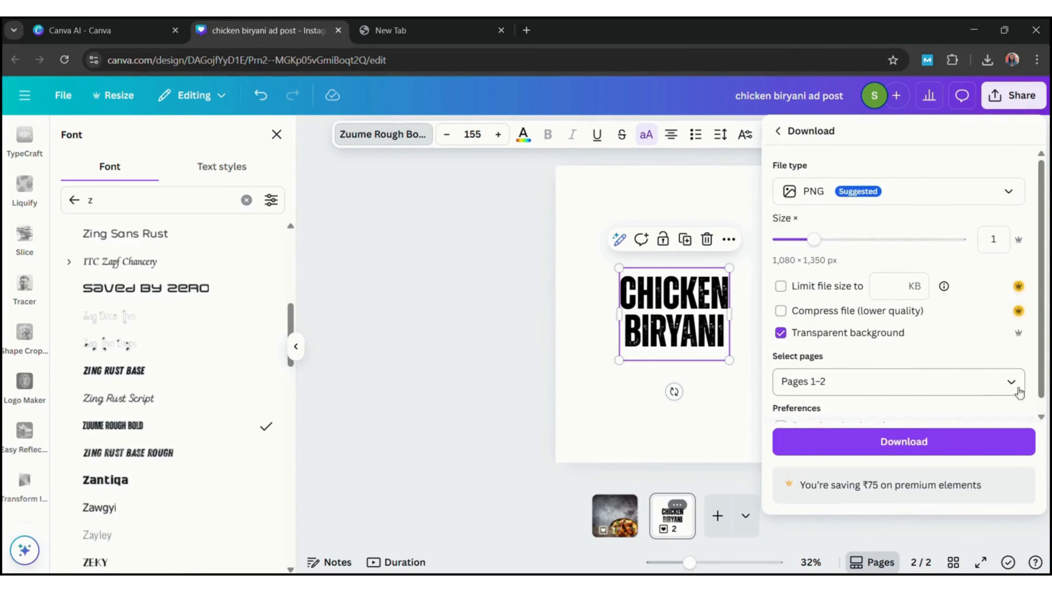
pyautogui.click(1011, 381)
pyautogui.click(796, 200)
pyautogui.click(904, 341)
pyautogui.click(904, 456)
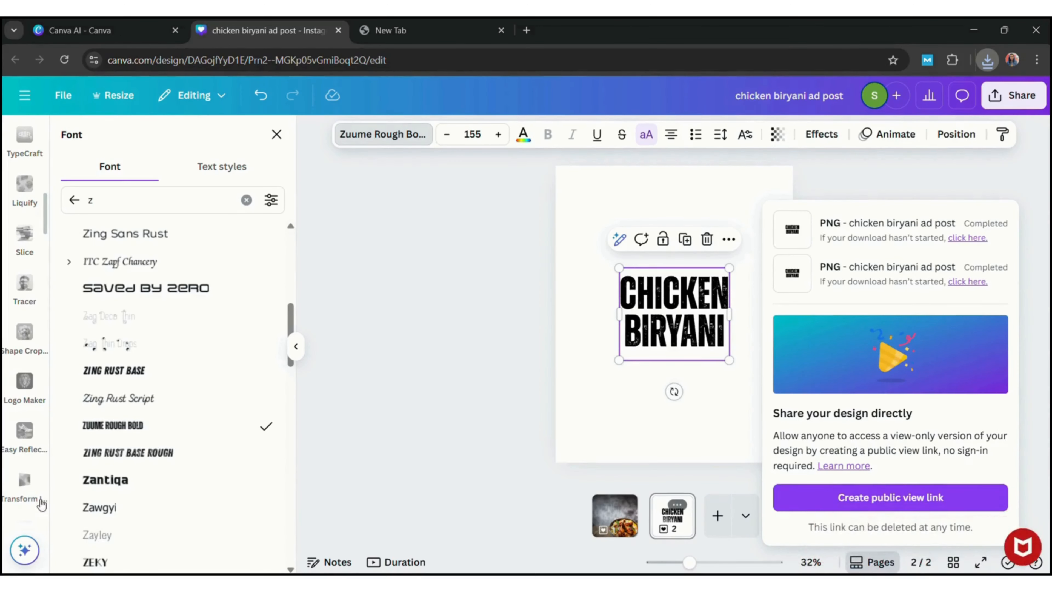
# Add a blank third page and upload chicken biryani ad post (1).png to the Transform Image app
pyautogui.click(39, 499)
pyautogui.click(718, 515)
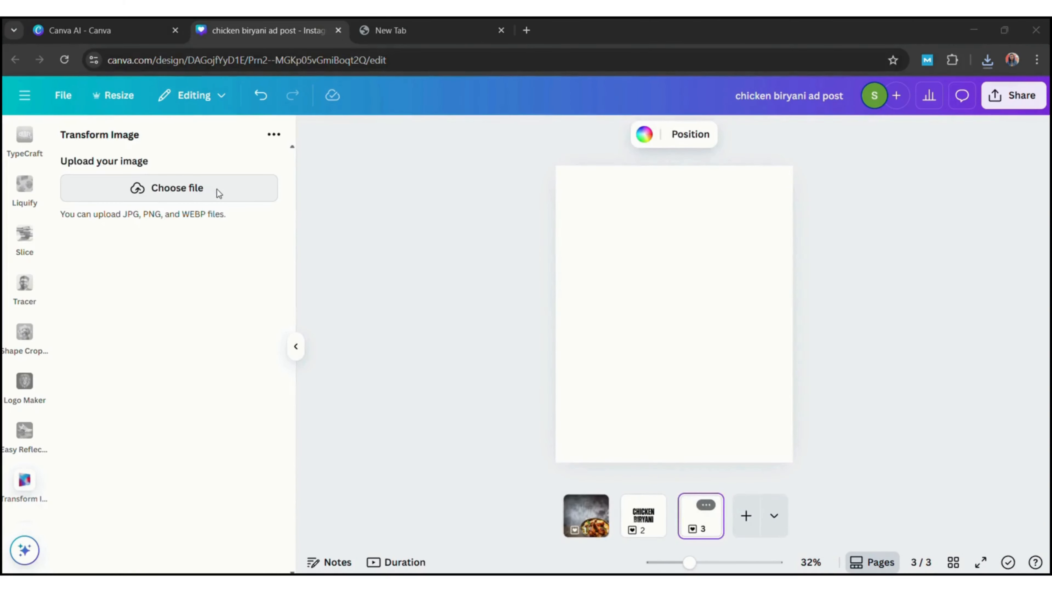
pyautogui.click(408, 319)
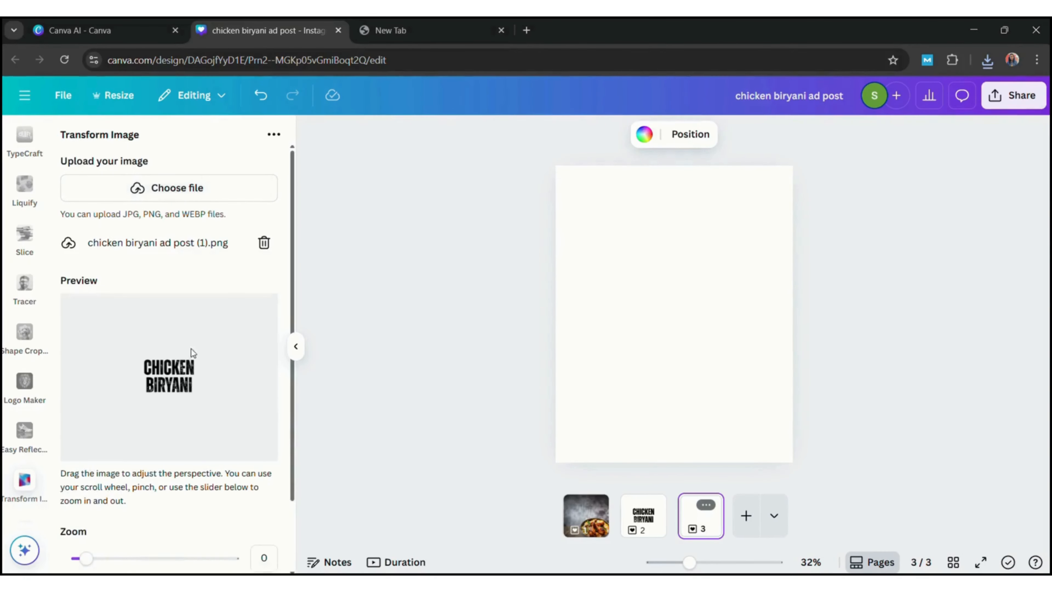
# Set the title preview's zoom to 0.93, tilt its perspective so the right side recedes, and add it to page 3
pyautogui.moveTo(293, 456); pyautogui.dragTo(294, 500)
pyautogui.moveTo(86, 505); pyautogui.dragTo(101, 505)
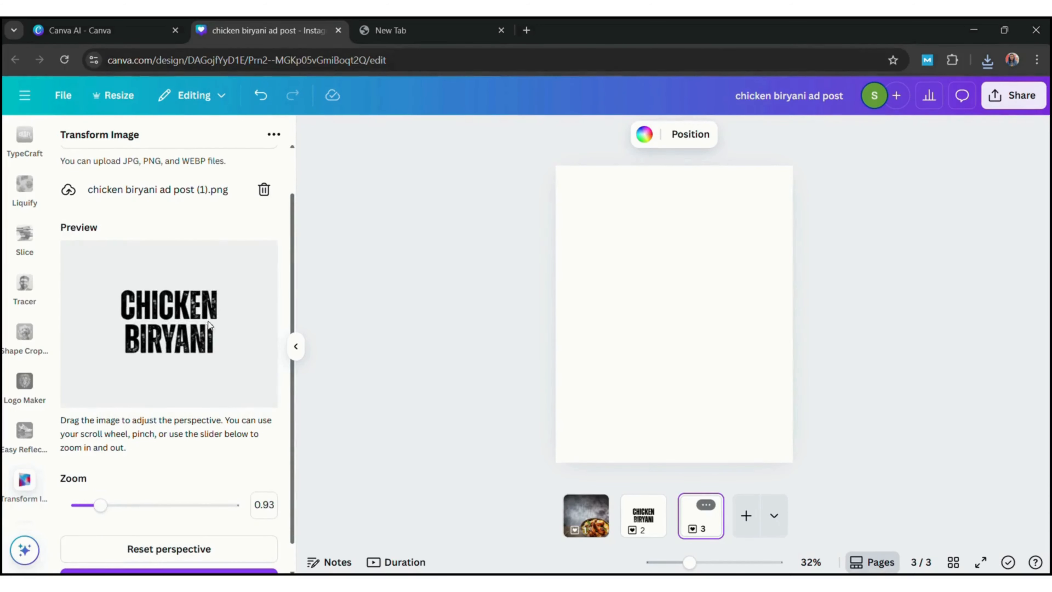
pyautogui.moveTo(208, 324); pyautogui.dragTo(220, 321)
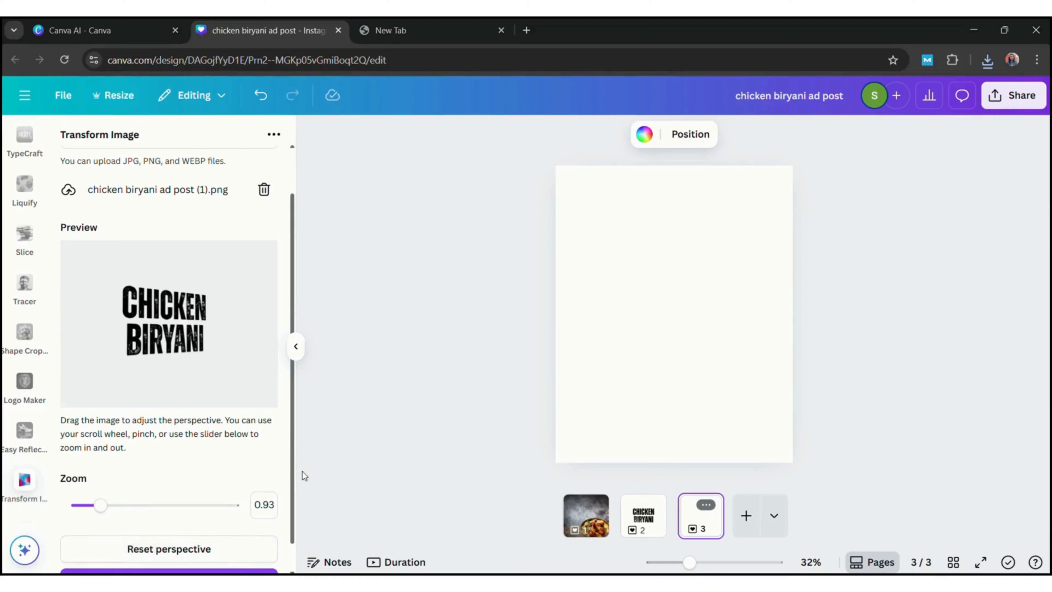
pyautogui.scroll(-1, 299, 551)
pyautogui.click(235, 556)
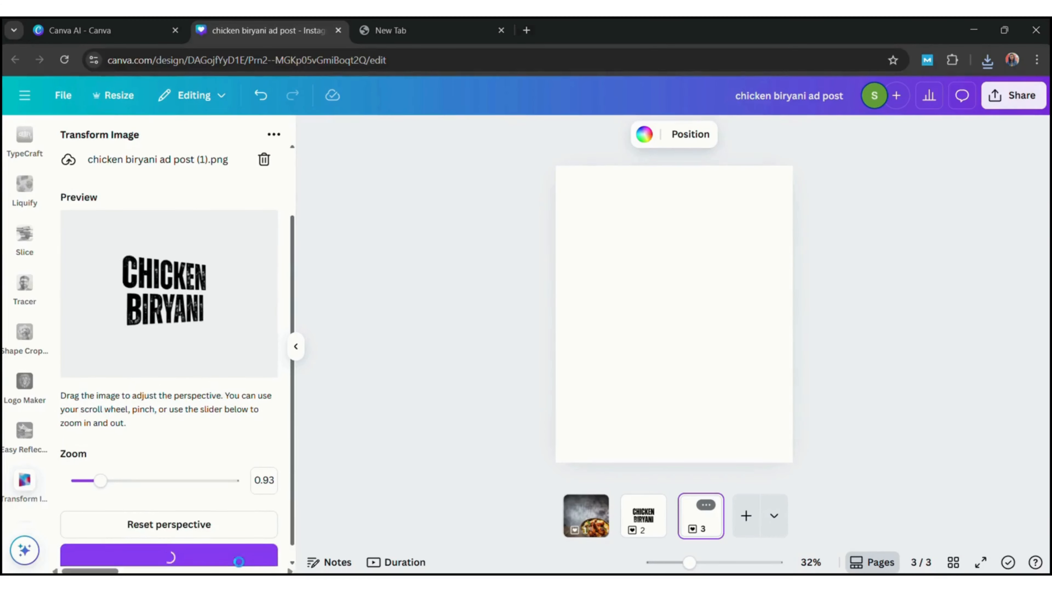
# Crop the empty margins above, below and to the right of the title image on page 3
pyautogui.moveTo(708, 231); pyautogui.dragTo(721, 280)
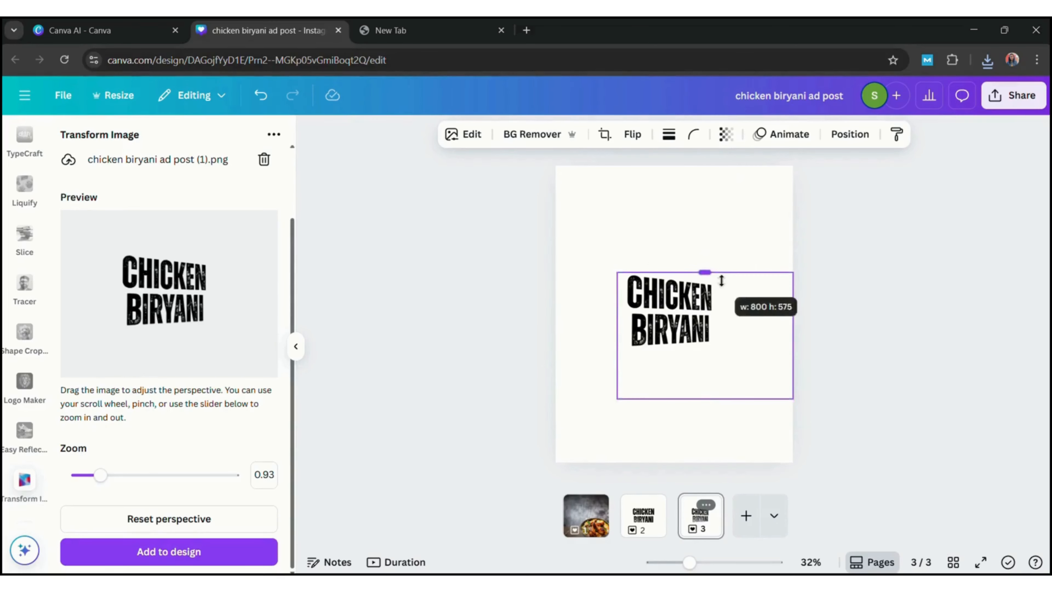
pyautogui.moveTo(794, 336); pyautogui.dragTo(733, 343)
pyautogui.moveTo(673, 400); pyautogui.dragTo(687, 359)
# Copy the cropped title image onto page 1 and place it enlarged beside the biryani bowl
pyautogui.click(714, 244)
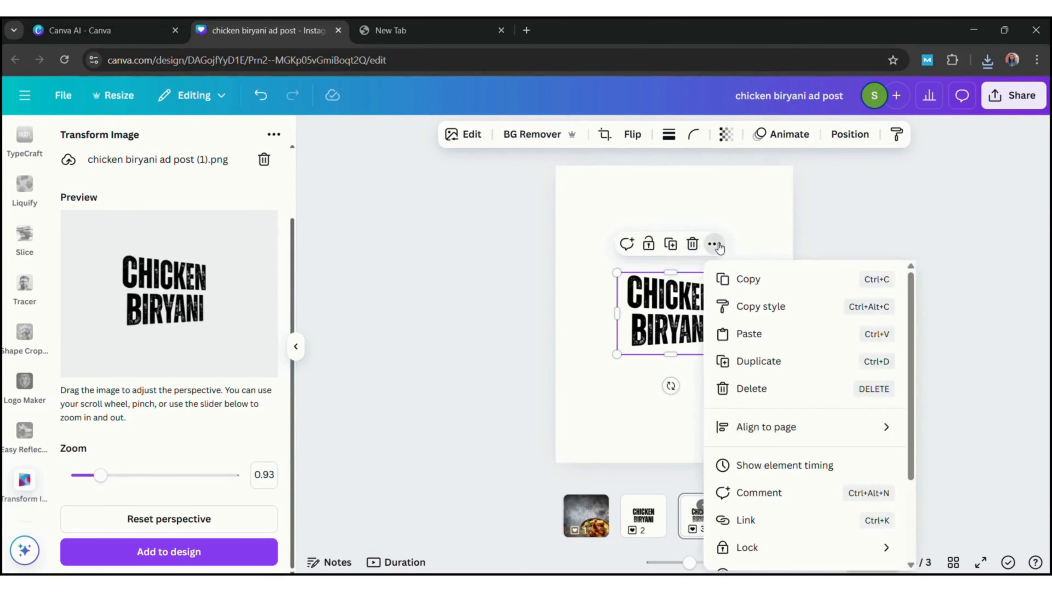
pyautogui.click(750, 277)
pyautogui.click(586, 516)
pyautogui.hotkey('ctrl', 'v')
pyautogui.moveTo(667, 311); pyautogui.dragTo(695, 322)
pyautogui.moveTo(635, 343); pyautogui.dragTo(631, 337)
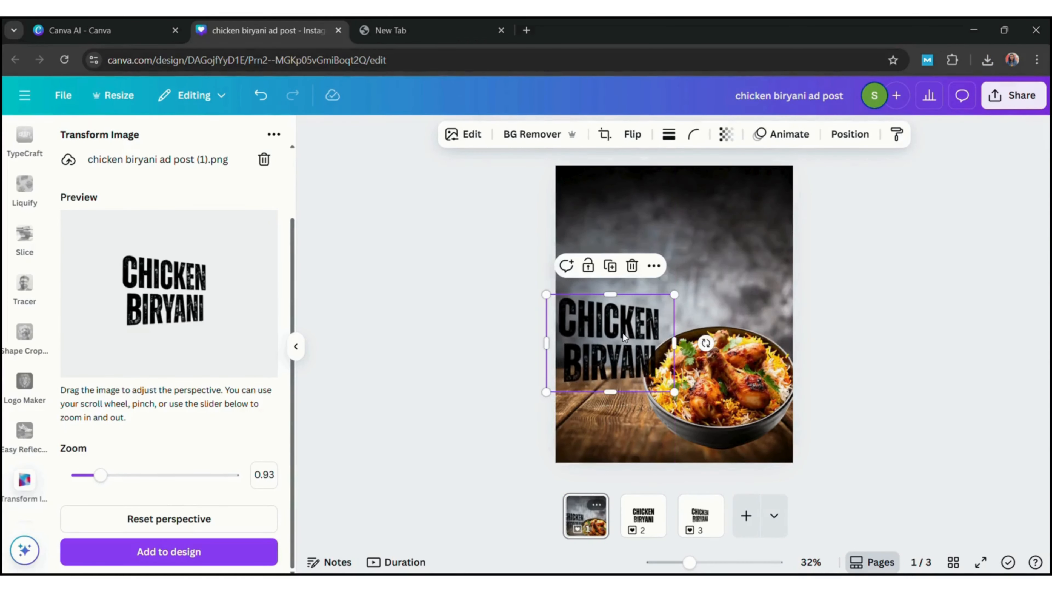
# Tilt the title's perspective slightly further and replace the title image on page 3 with this new version
pyautogui.click(691, 521)
pyautogui.moveTo(189, 296); pyautogui.dragTo(192, 297)
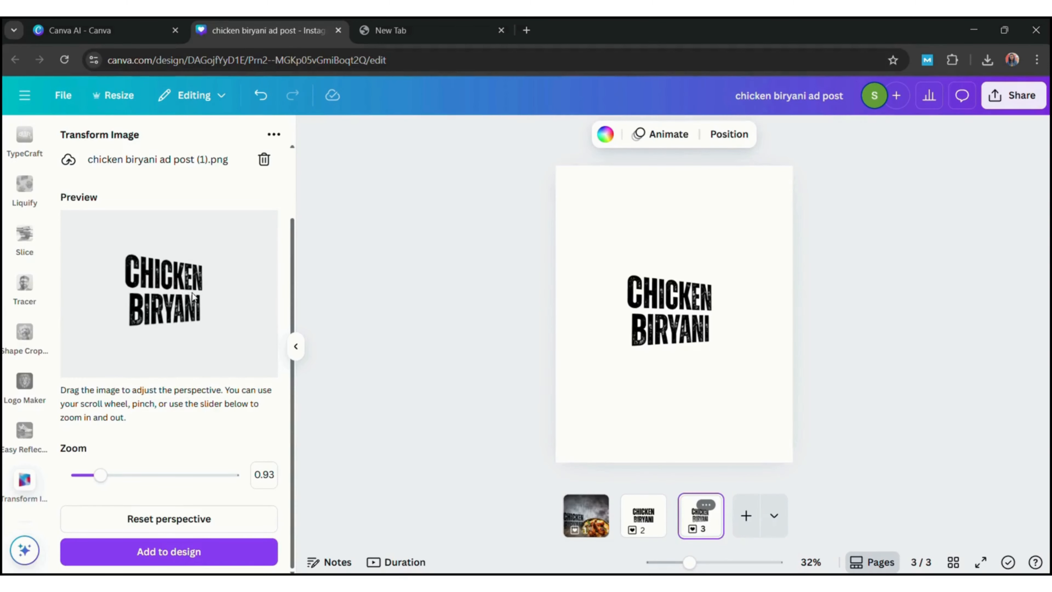
pyautogui.click(674, 319)
pyautogui.click(693, 242)
pyautogui.click(227, 552)
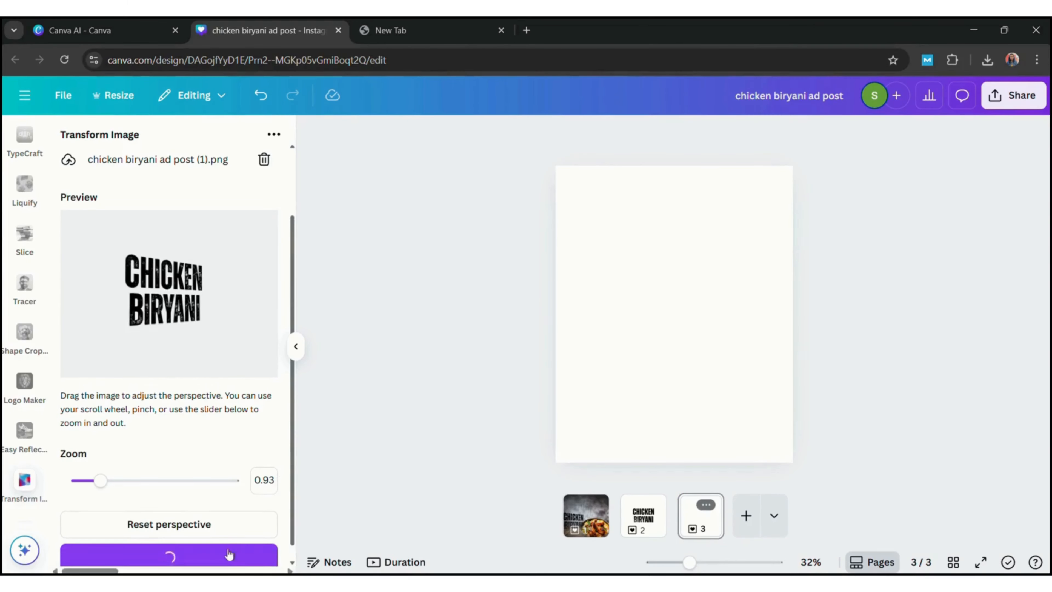
# Replace the title image on page 1 with a copy of the new page 3 version and crop its empty margins
pyautogui.click(718, 200)
pyautogui.click(757, 241)
pyautogui.click(586, 516)
pyautogui.click(621, 328)
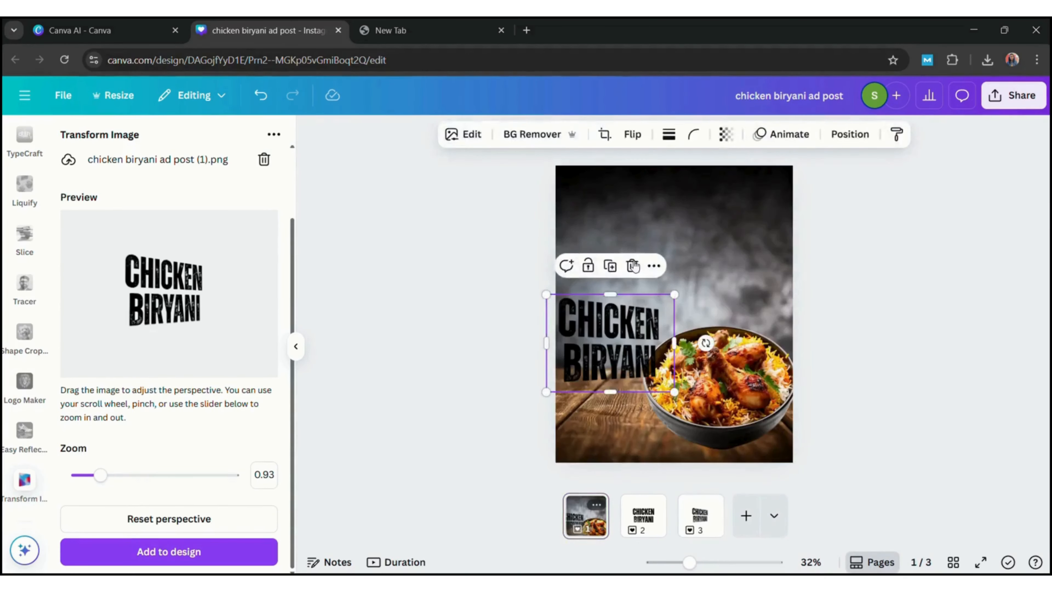
pyautogui.click(634, 265)
pyautogui.click(654, 326)
pyautogui.hotkey('ctrl', 'v')
pyautogui.moveTo(474, 369); pyautogui.dragTo(556, 370)
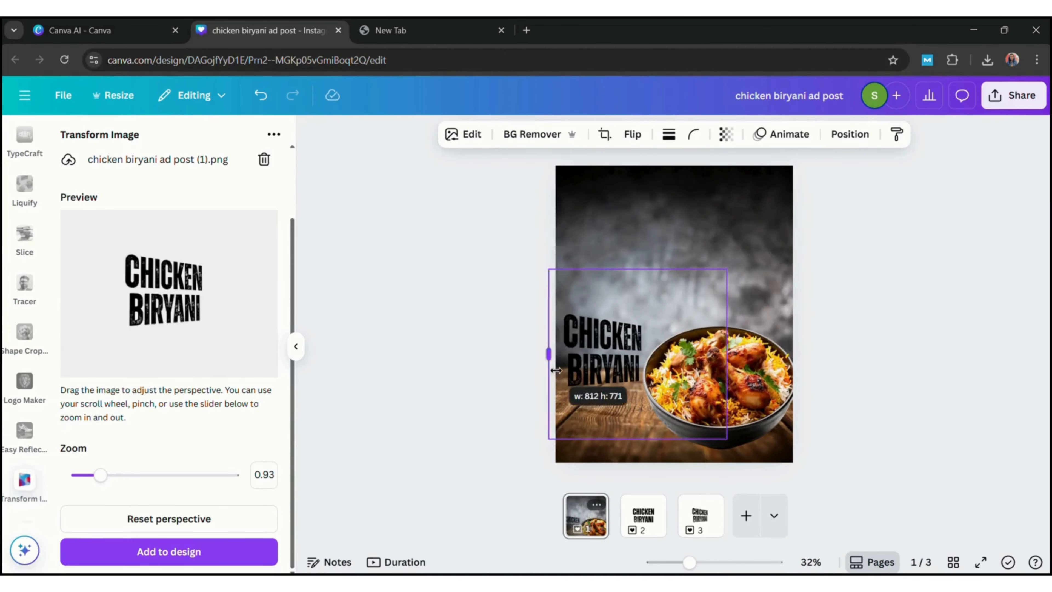
pyautogui.moveTo(652, 286); pyautogui.dragTo(653, 326)
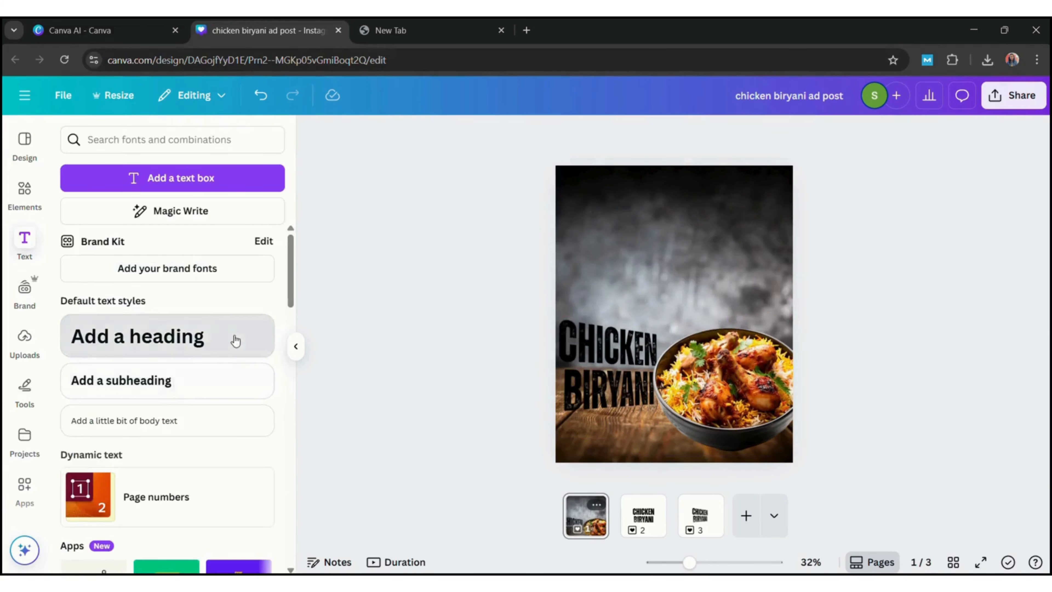
# Add a heading to page 1 reading "Spice Up Your Day With Our"
pyautogui.click(235, 340)
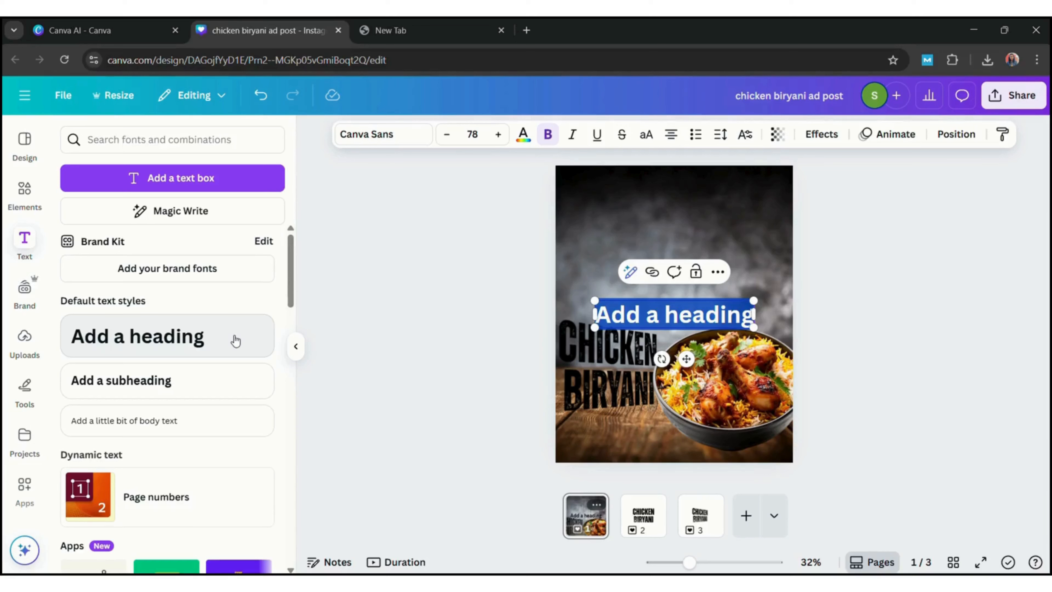
pyautogui.write('Spice')
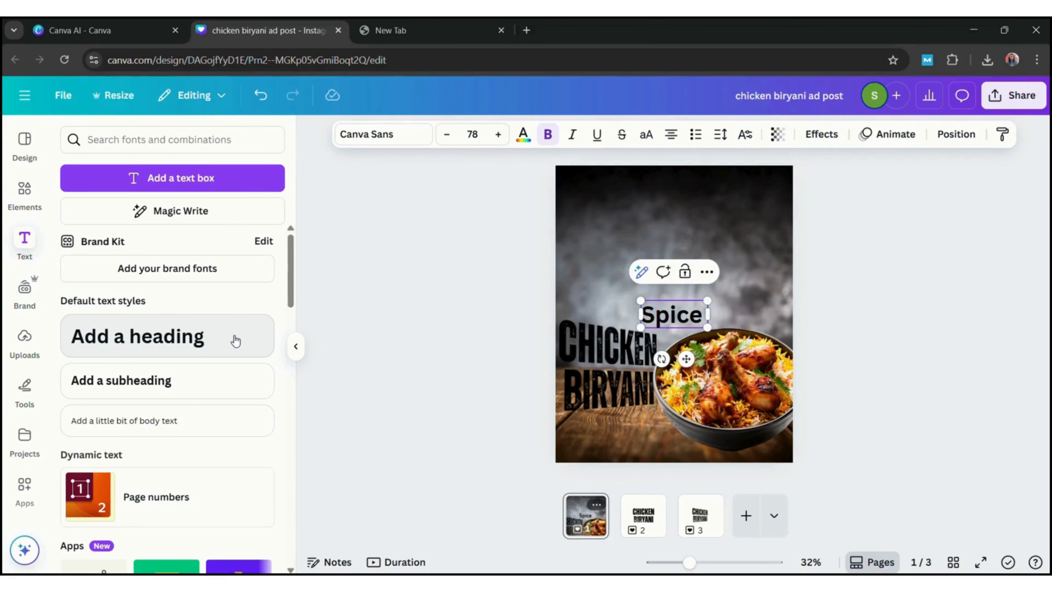
pyautogui.write(' Up YOur')
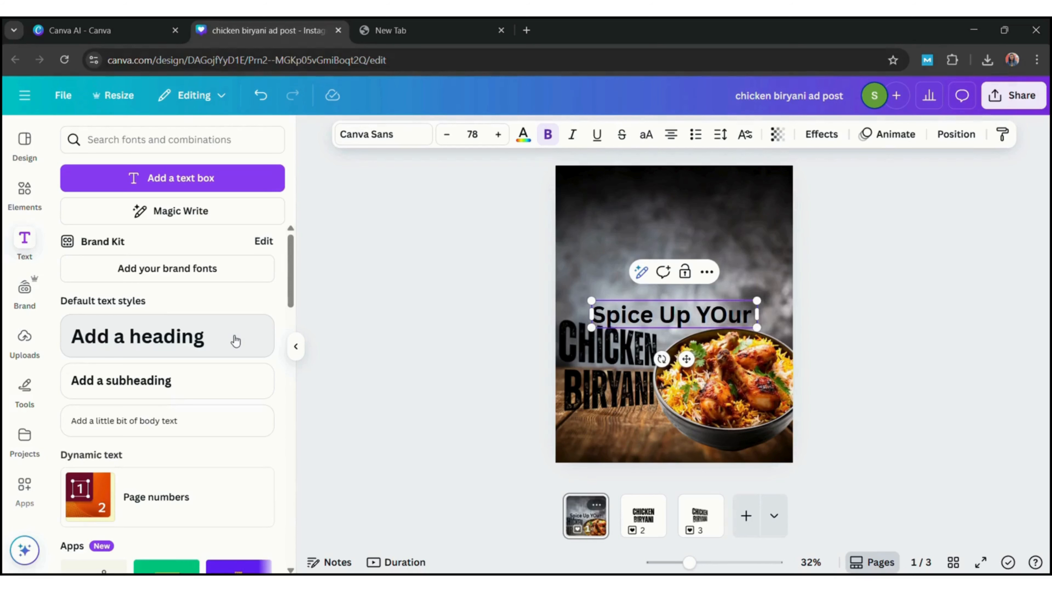
pyautogui.press('BackSpace')
pyautogui.press('BackSpace')
pyautogui.press('BackSpace')
pyautogui.write('our Day')
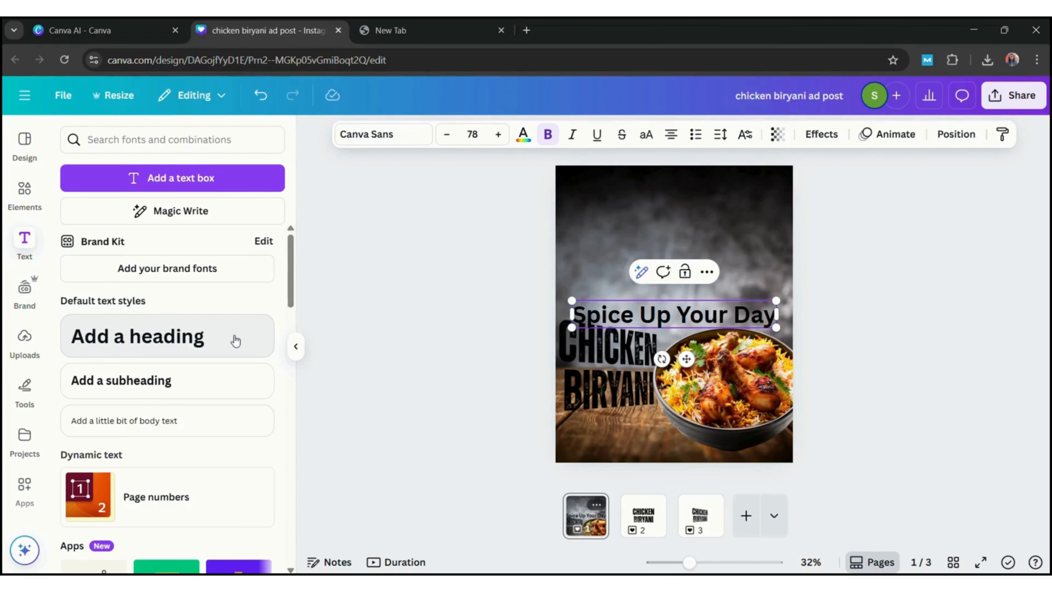
pyautogui.write(' with Our')
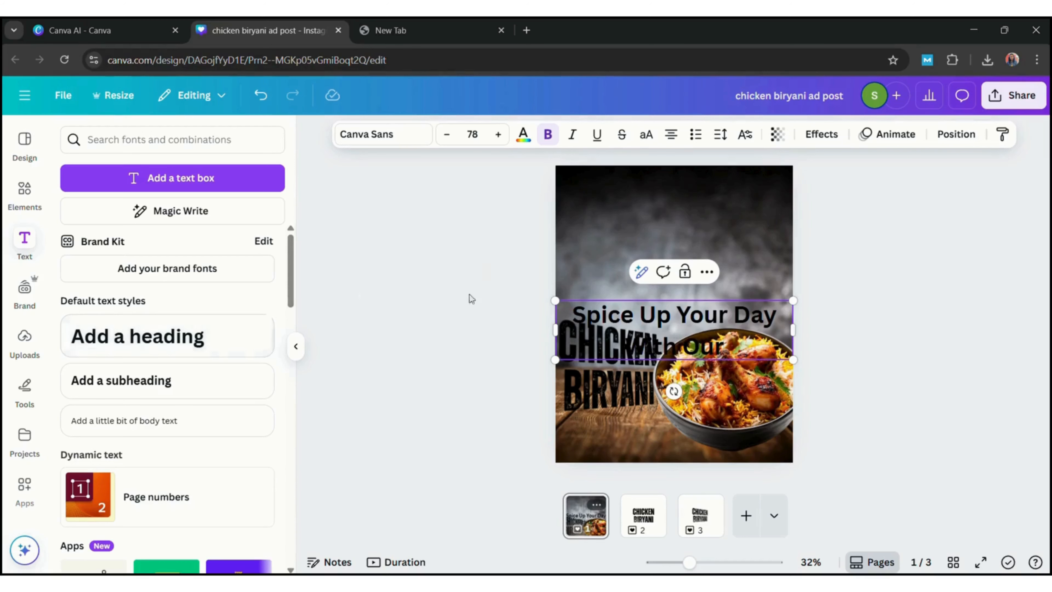
# Move the heading up into the empty area above the Chicken Biryani title
pyautogui.click(817, 309)
pyautogui.moveTo(710, 328); pyautogui.dragTo(709, 256)
pyautogui.click(894, 309)
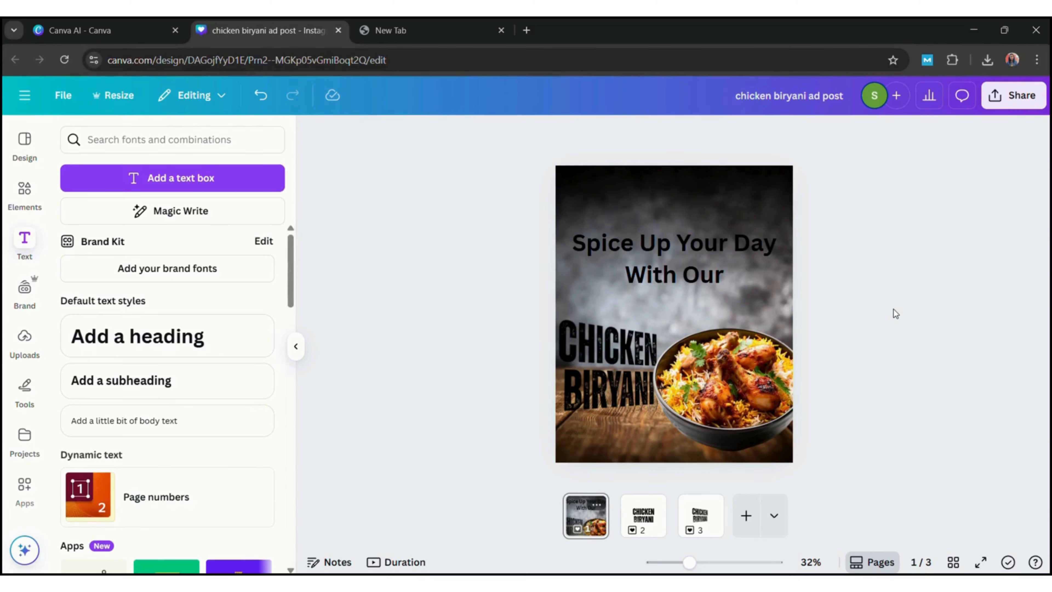
# Append "Exotic Food" to the end of the heading text
pyautogui.click(708, 270)
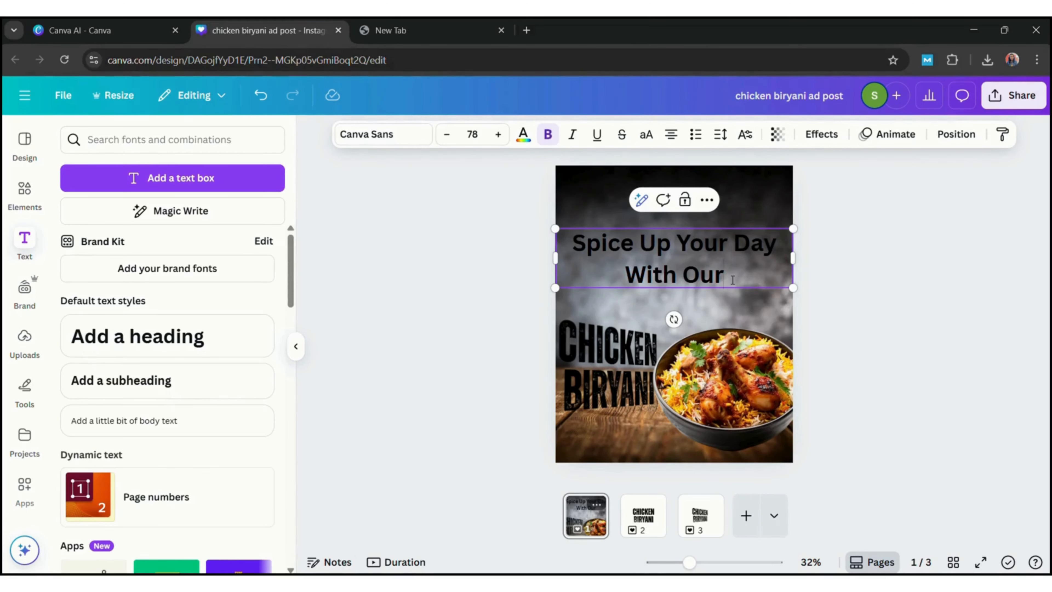
pyautogui.write('Exotic Food')
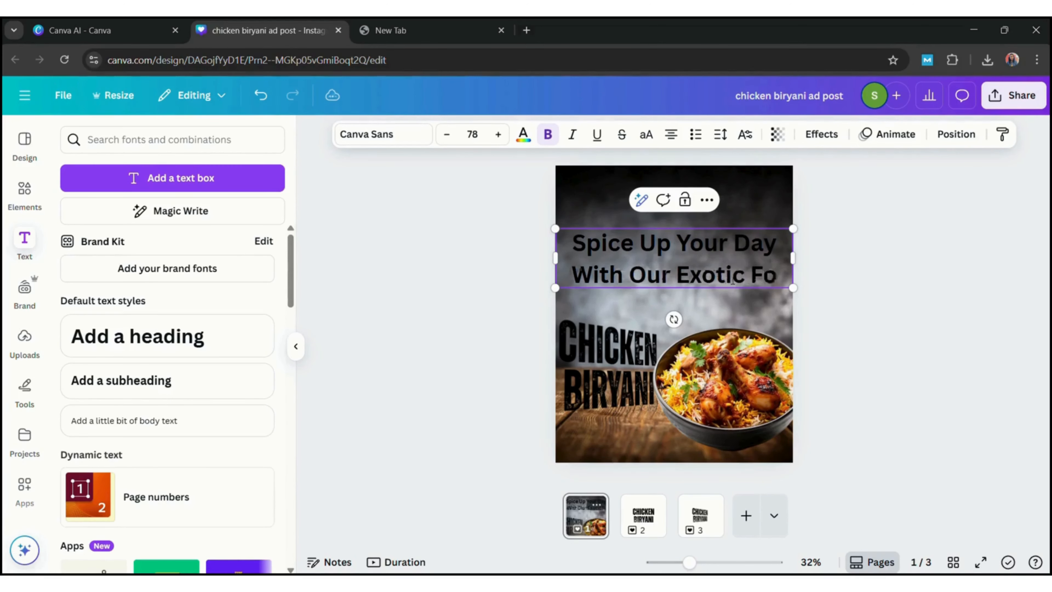
pyautogui.click(927, 317)
# Style the heading in white, left-aligned TAN Headline and adjust its line spacing
pyautogui.click(751, 283)
pyautogui.click(414, 136)
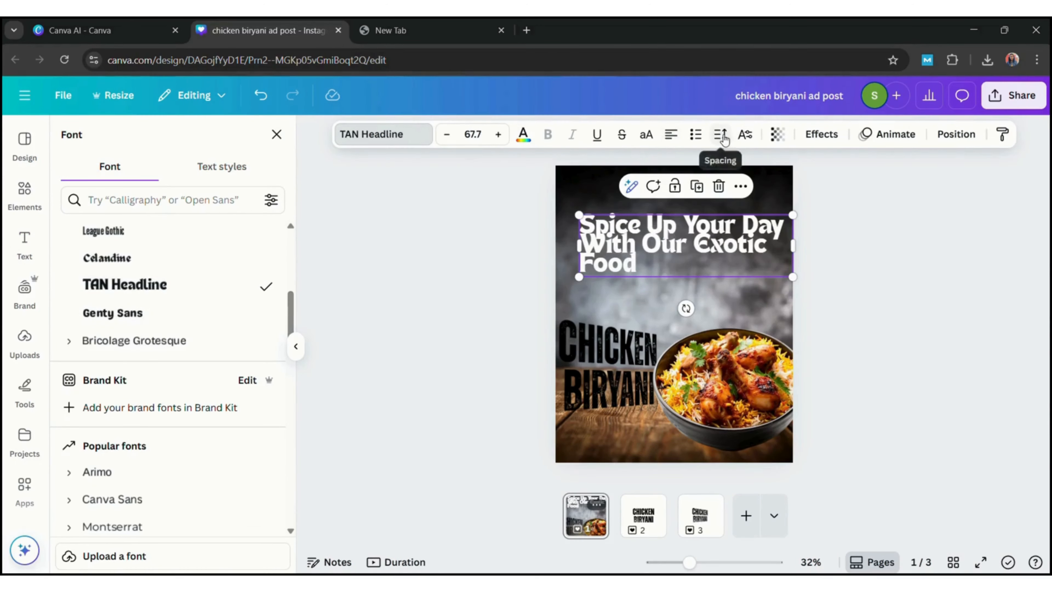
pyautogui.click(722, 135)
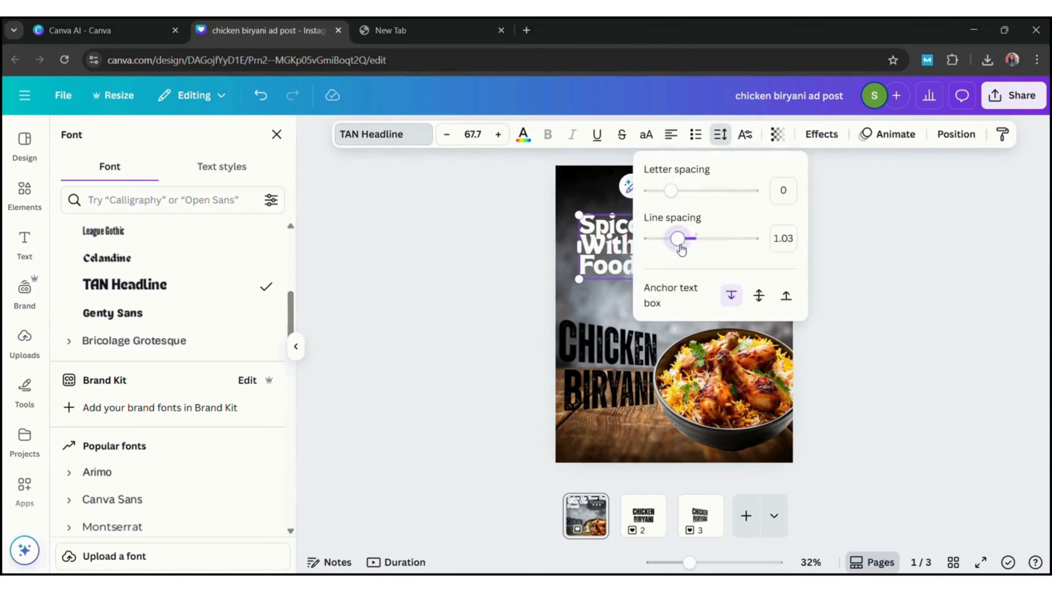
pyautogui.moveTo(681, 236); pyautogui.dragTo(698, 238)
# Scale the heading down to font size 57.3, with a text box about 825 wide and 302 high
pyautogui.click(836, 265)
pyautogui.moveTo(803, 303); pyautogui.dragTo(770, 290)
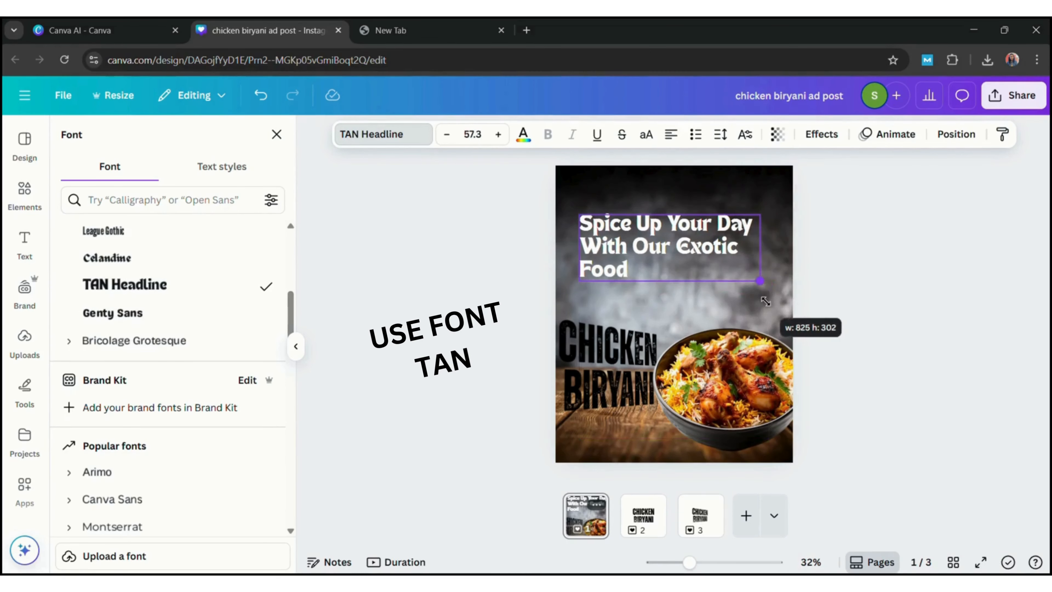
pyautogui.click(878, 257)
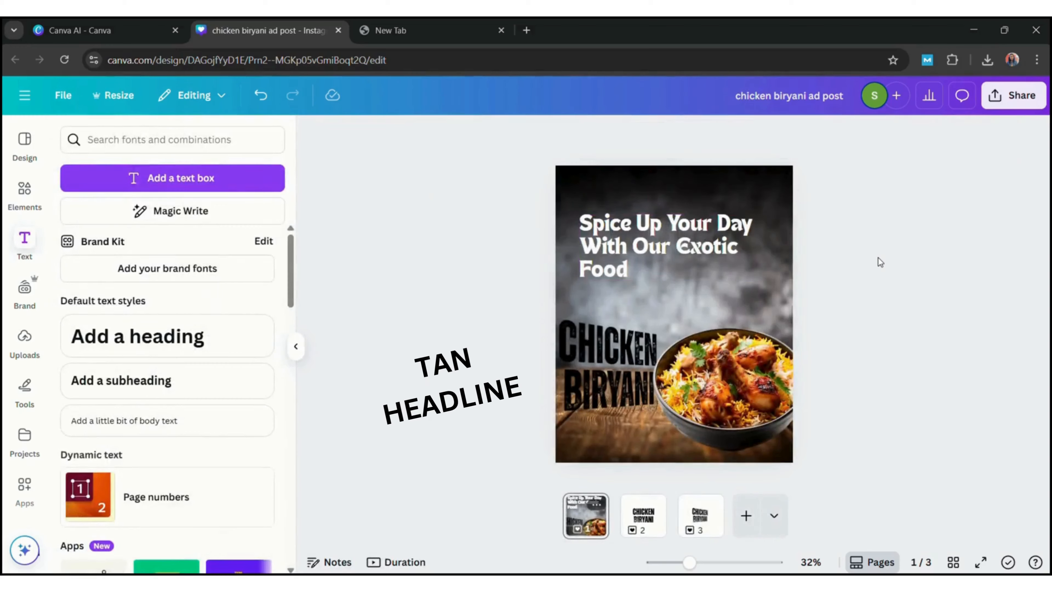
# Apply the Lift effect to the heading and fit its text box width so the text wraps onto three lines
pyautogui.click(693, 242)
pyautogui.click(866, 246)
pyautogui.click(663, 244)
pyautogui.click(822, 134)
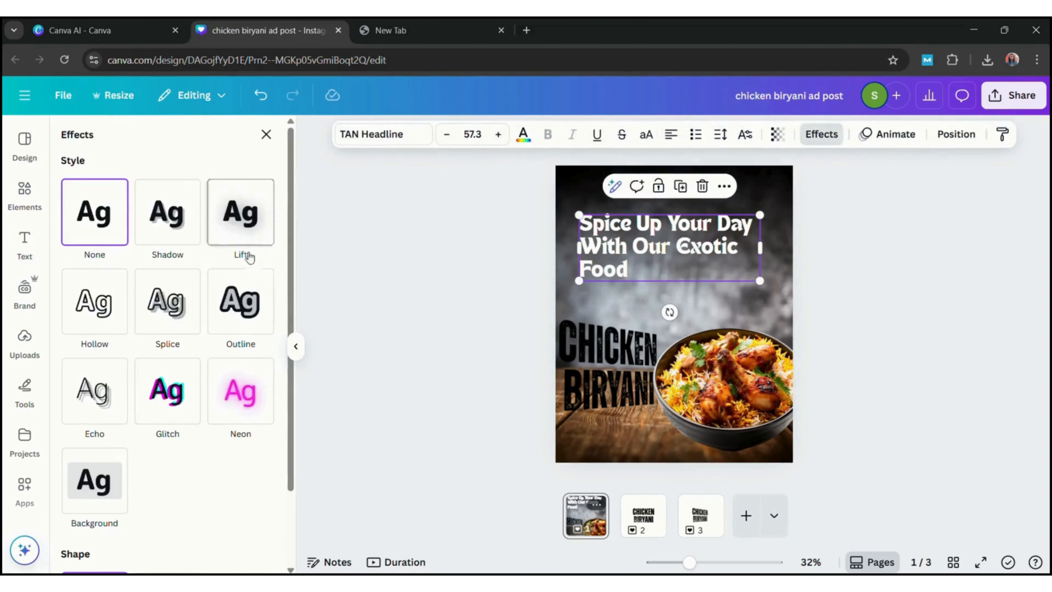
pyautogui.click(240, 213)
pyautogui.click(471, 229)
pyautogui.click(789, 241)
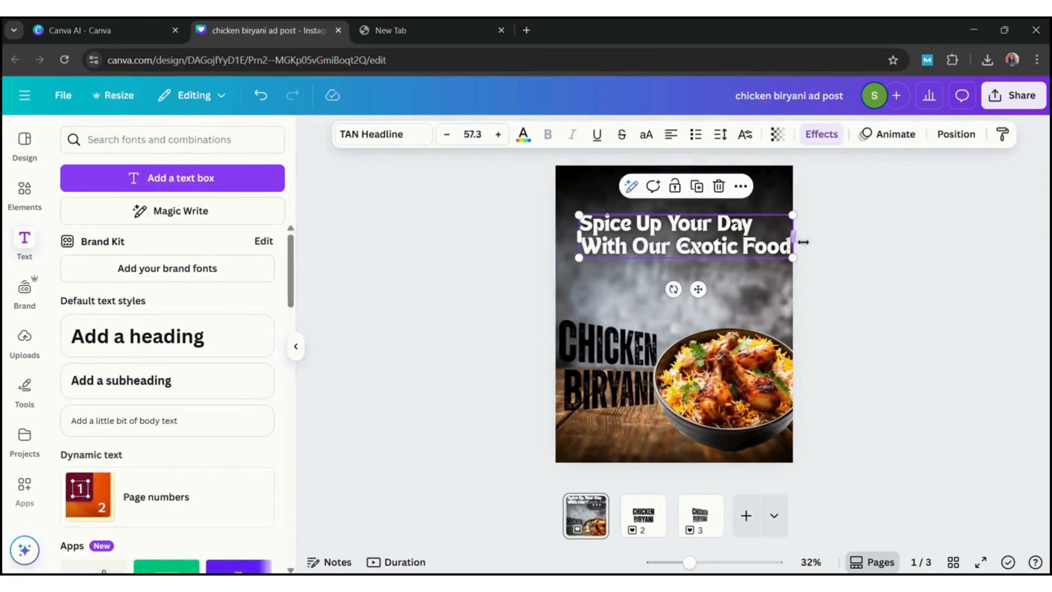
pyautogui.moveTo(792, 238); pyautogui.dragTo(757, 245)
# Add a subheading reading "Logo" in a white condensed font and place it in the page's upper-right corner
pyautogui.click(217, 382)
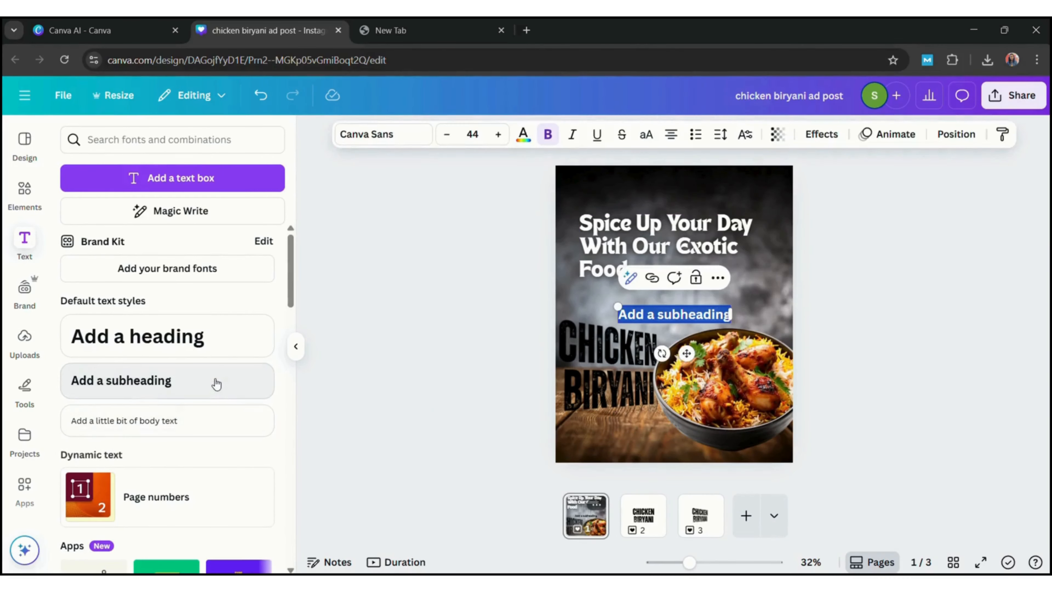
pyautogui.write('Logo')
pyautogui.click(399, 137)
pyautogui.click(124, 260)
pyautogui.click(523, 134)
pyautogui.moveTo(674, 314); pyautogui.dragTo(765, 189)
# Search the graphics for "chicken" and add the brown chicken-head line drawing to page 1
pyautogui.click(24, 195)
pyautogui.click(150, 141)
pyautogui.write('che')
pyautogui.write('cken')
pyautogui.press('Return')
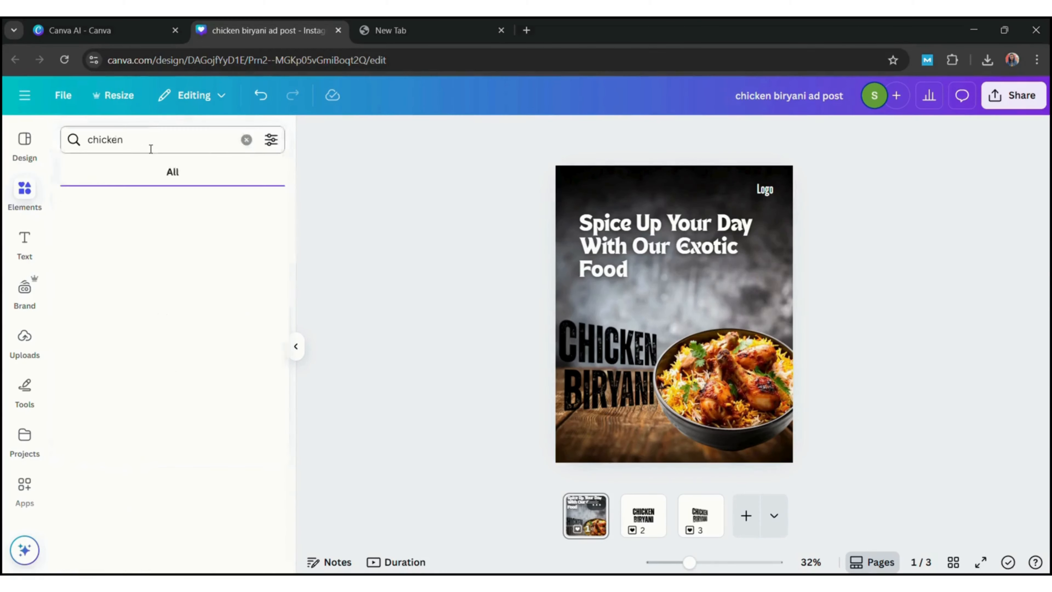
pyautogui.moveTo(303, 333); pyautogui.dragTo(314, 410)
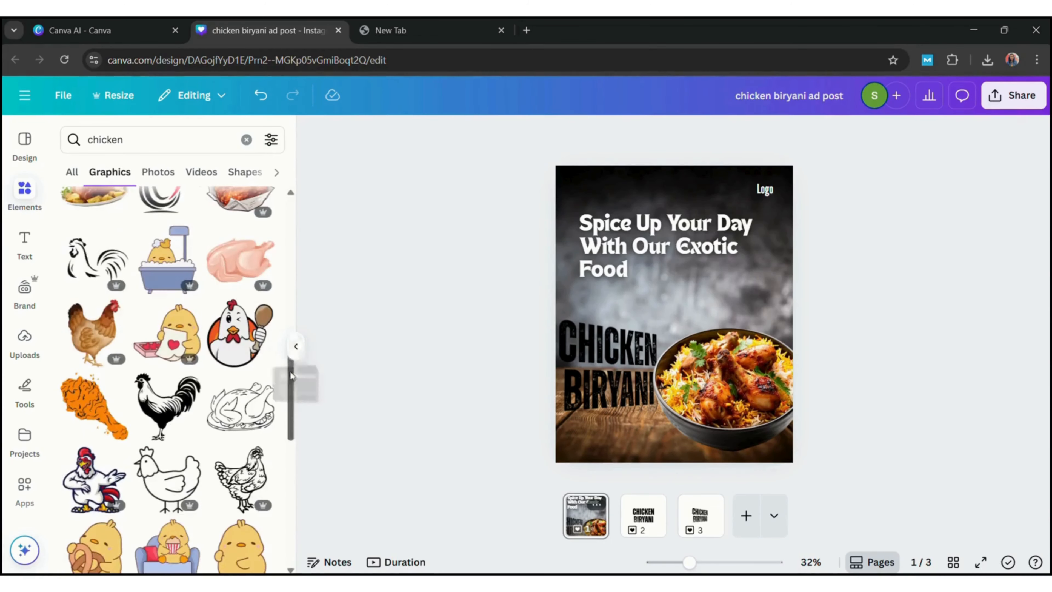
pyautogui.moveTo(291, 375); pyautogui.dragTo(309, 556)
pyautogui.scroll(-5, 166, 373)
pyautogui.click(165, 435)
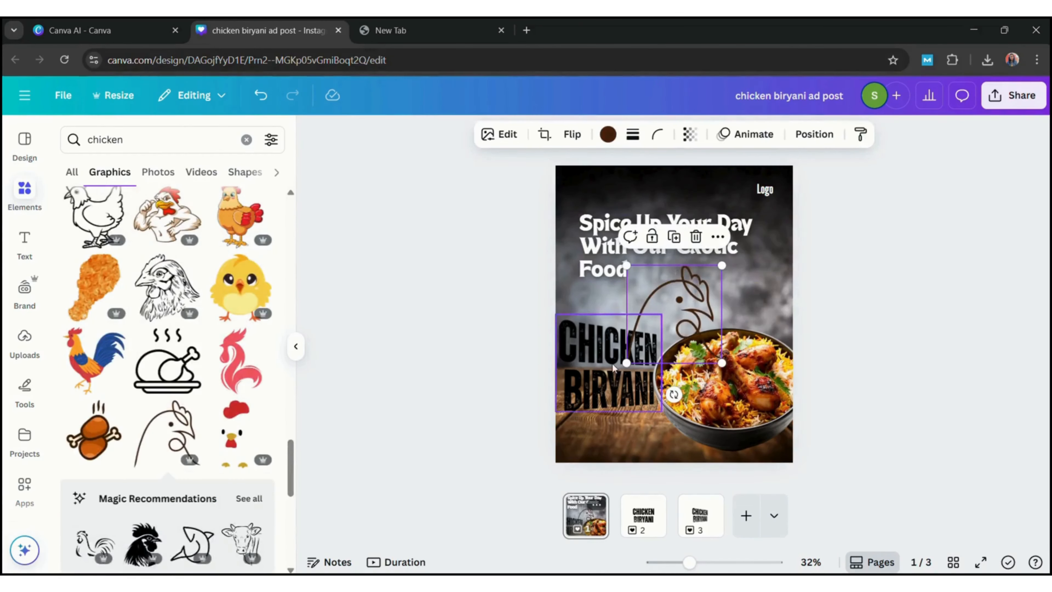
# Place the small chicken drawing just above the logo text and recolor its lines white
pyautogui.moveTo(638, 386); pyautogui.dragTo(769, 192)
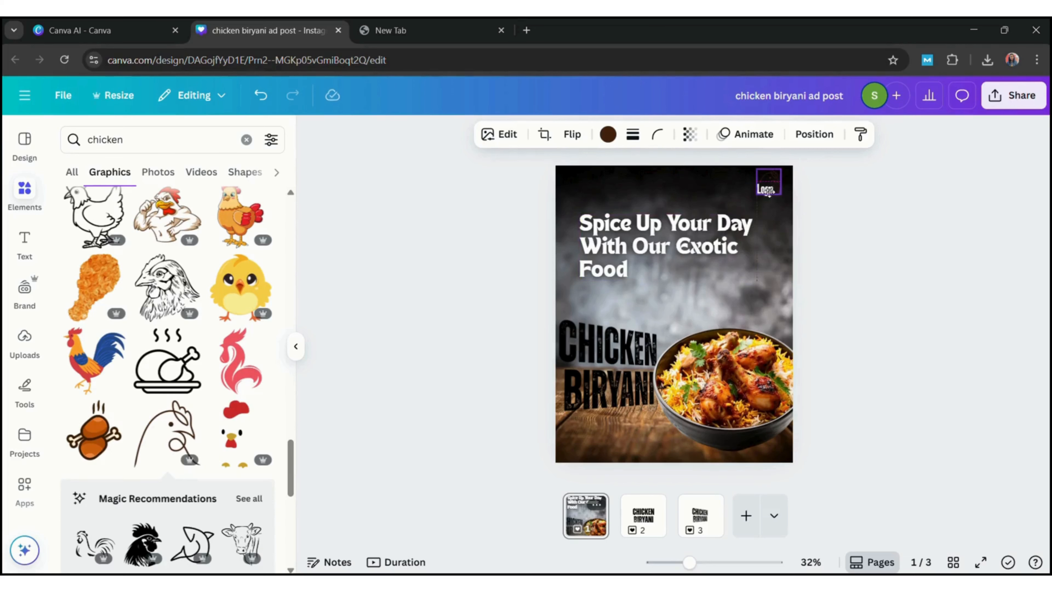
pyautogui.click(608, 134)
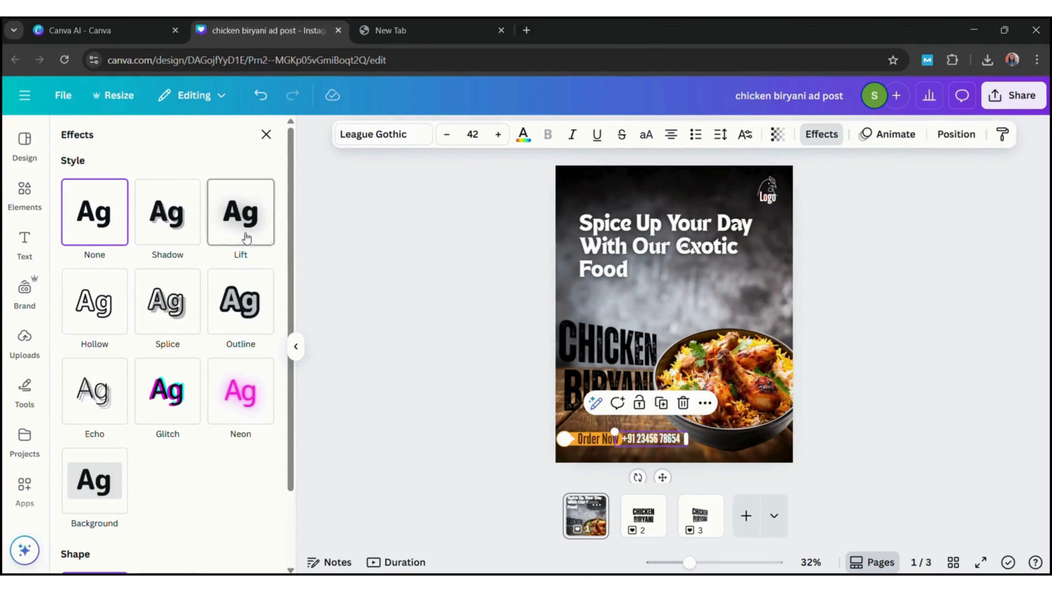
pyautogui.click(246, 238)
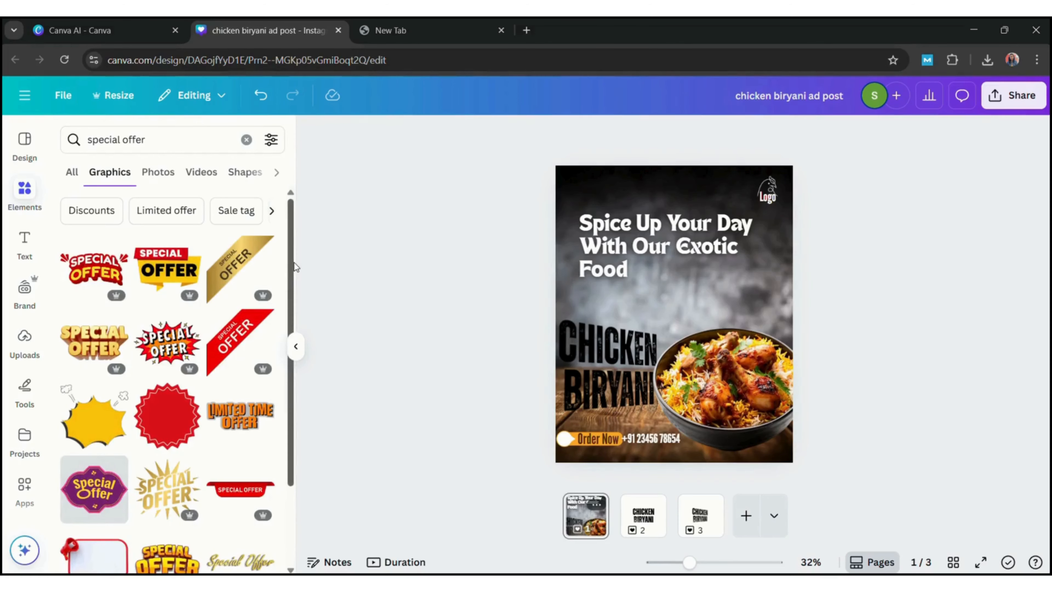
# Add the black-and-white "Special Offer" graphic from the special offer results and place it above the biryani bowl
pyautogui.moveTo(294, 262); pyautogui.dragTo(326, 580)
pyautogui.moveTo(295, 455); pyautogui.dragTo(294, 588)
pyautogui.click(257, 261)
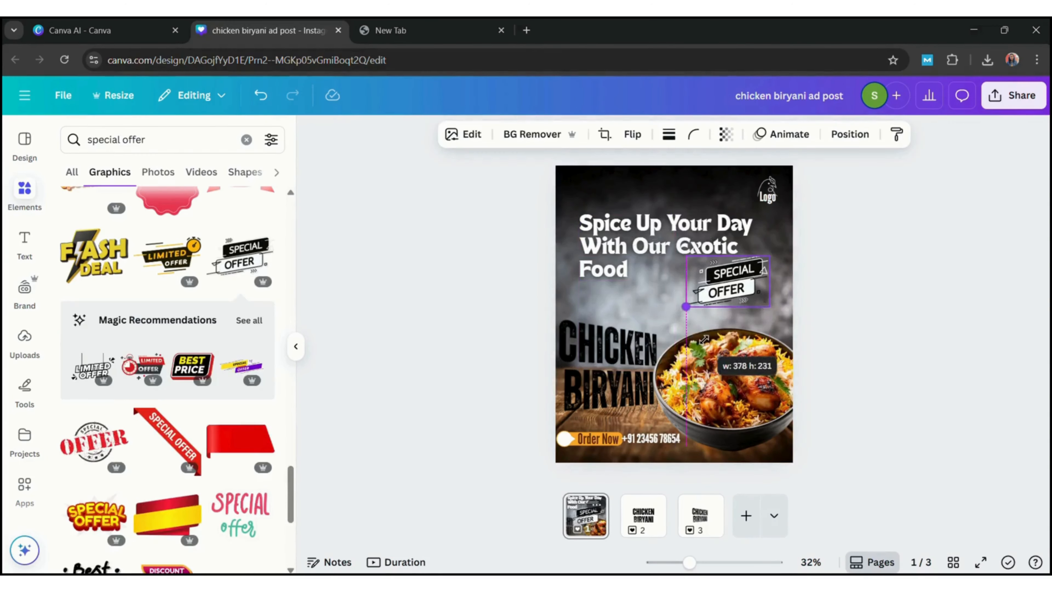
pyautogui.click(866, 313)
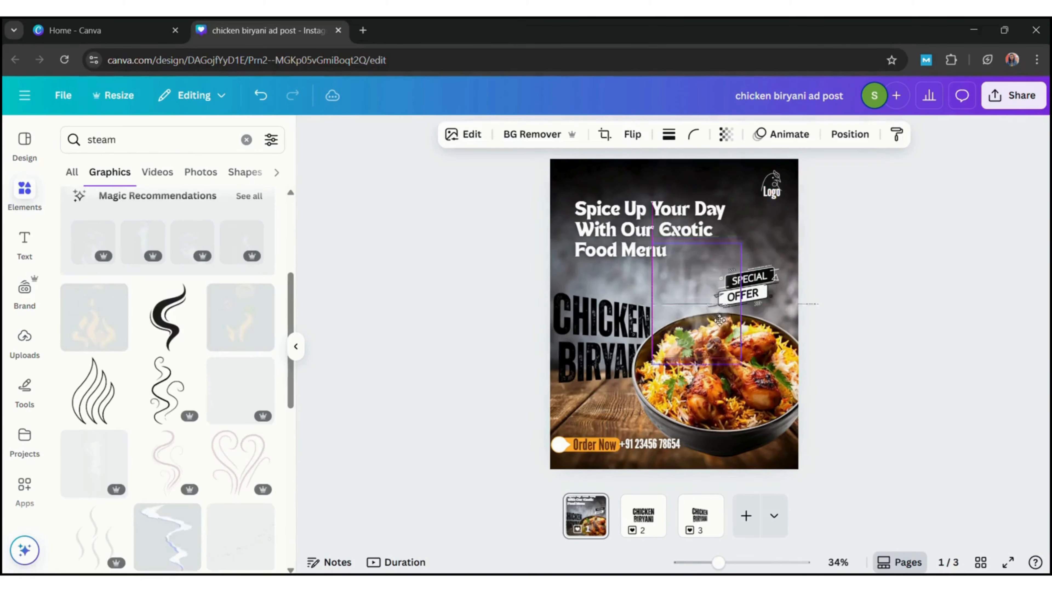
# Position the steam graphic over the biryani bowl and change the heading's text color to the document's orange
pyautogui.moveTo(692, 310); pyautogui.dragTo(708, 310)
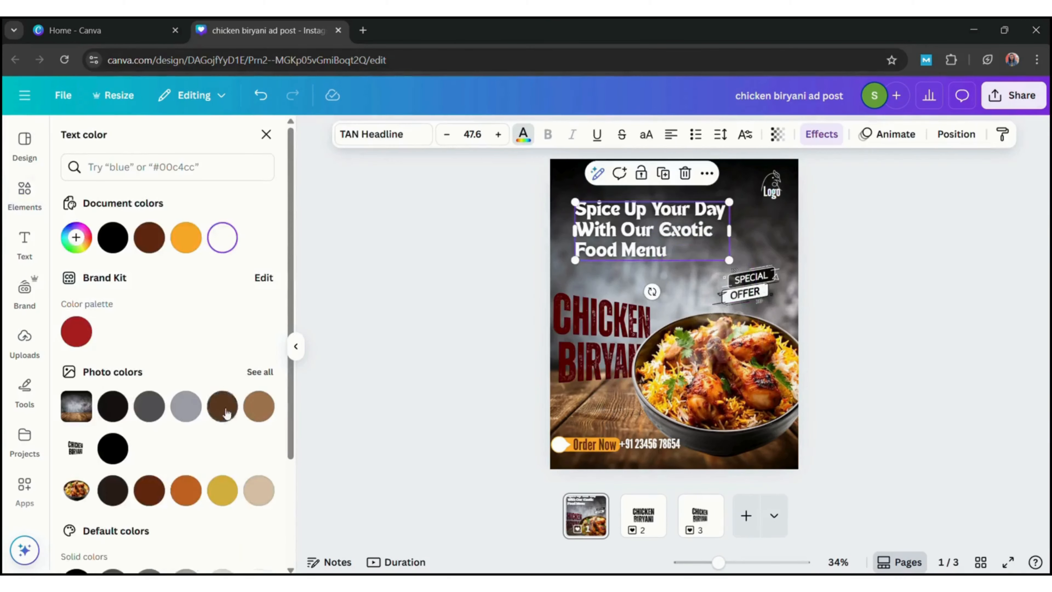
pyautogui.click(226, 411)
pyautogui.click(183, 252)
pyautogui.click(497, 312)
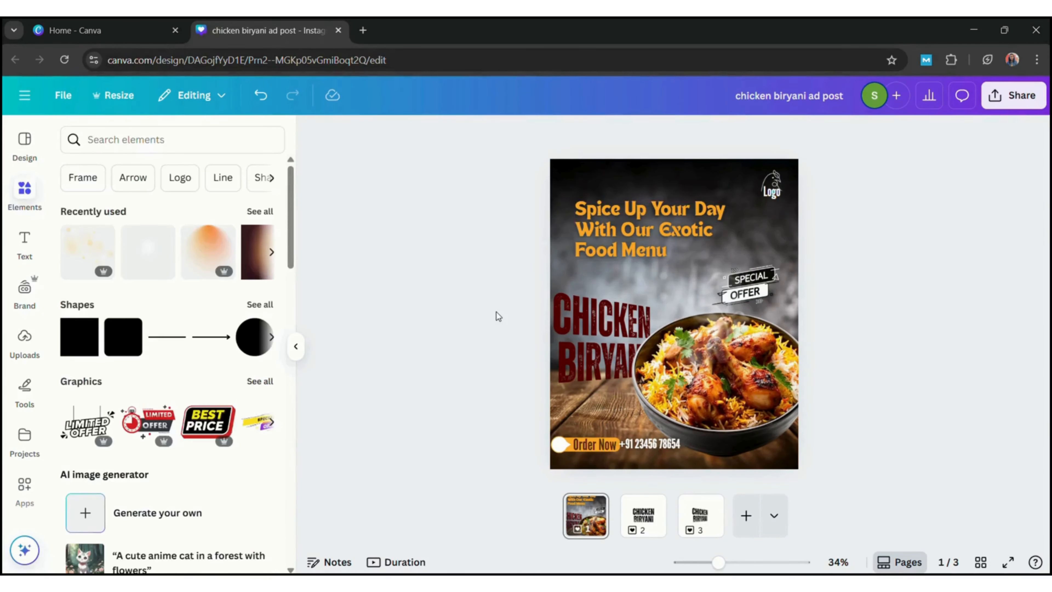
# Search the photos for "chilli" and add the cutout of falling red chillies and slices to page 1
pyautogui.click(153, 139)
pyautogui.write('chille')
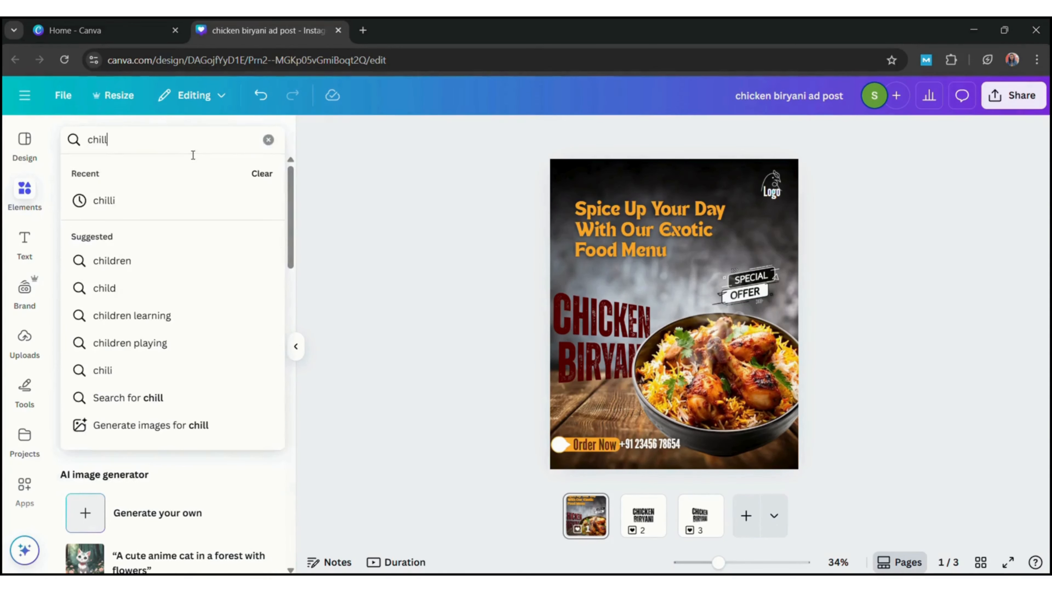
pyautogui.press('Return')
pyautogui.click(153, 139)
pyautogui.press('BackSpace')
pyautogui.write('i')
pyautogui.press('Return')
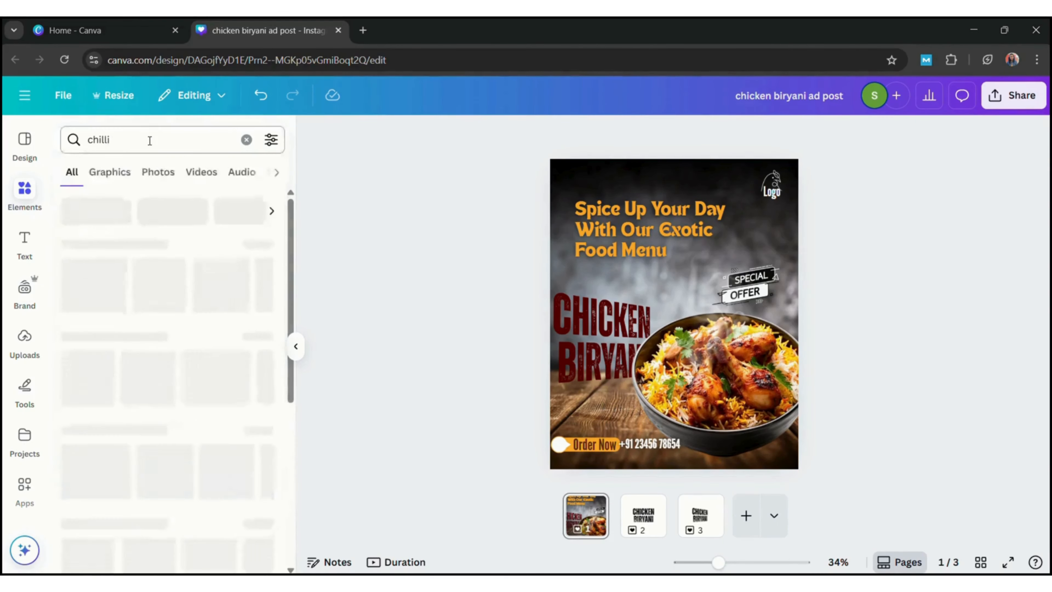
pyautogui.click(157, 172)
pyautogui.scroll(-8, 289, 254)
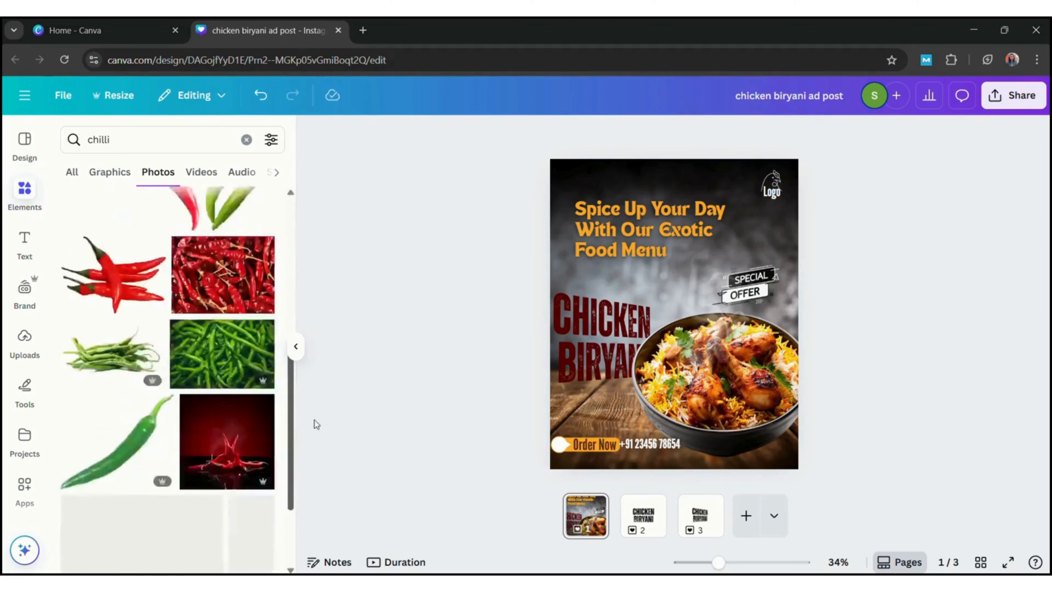
pyautogui.click(251, 373)
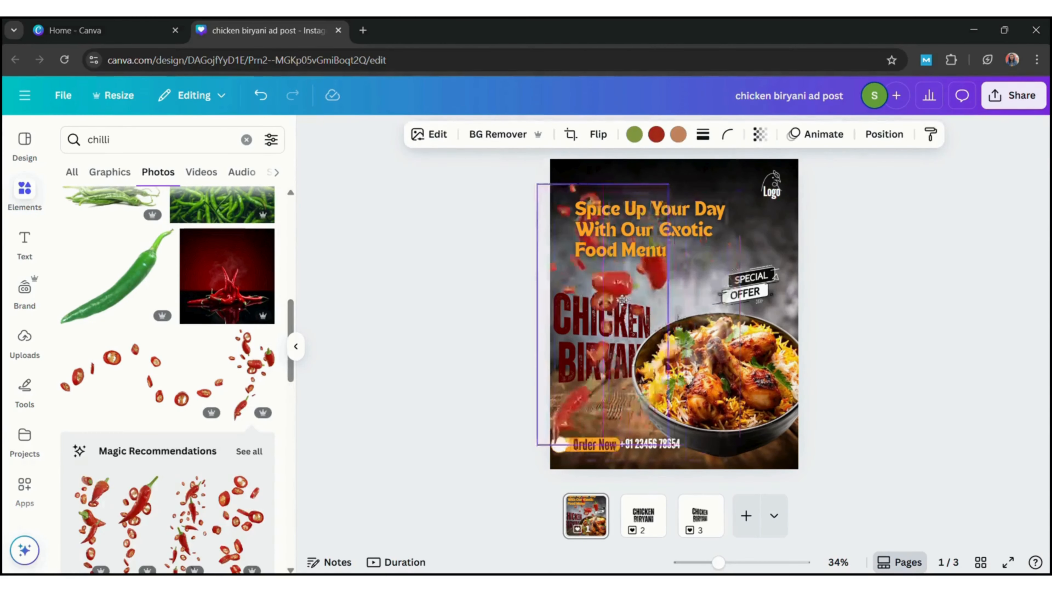
# Place the chilli image over the page's upper-left corner and a copy of it over the right edge
pyautogui.moveTo(689, 291); pyautogui.dragTo(586, 168)
pyautogui.click(466, 262)
pyautogui.click(567, 249)
pyautogui.moveTo(629, 314); pyautogui.dragTo(626, 306)
pyautogui.click(563, 338)
pyautogui.moveTo(580, 213); pyautogui.dragTo(823, 378)
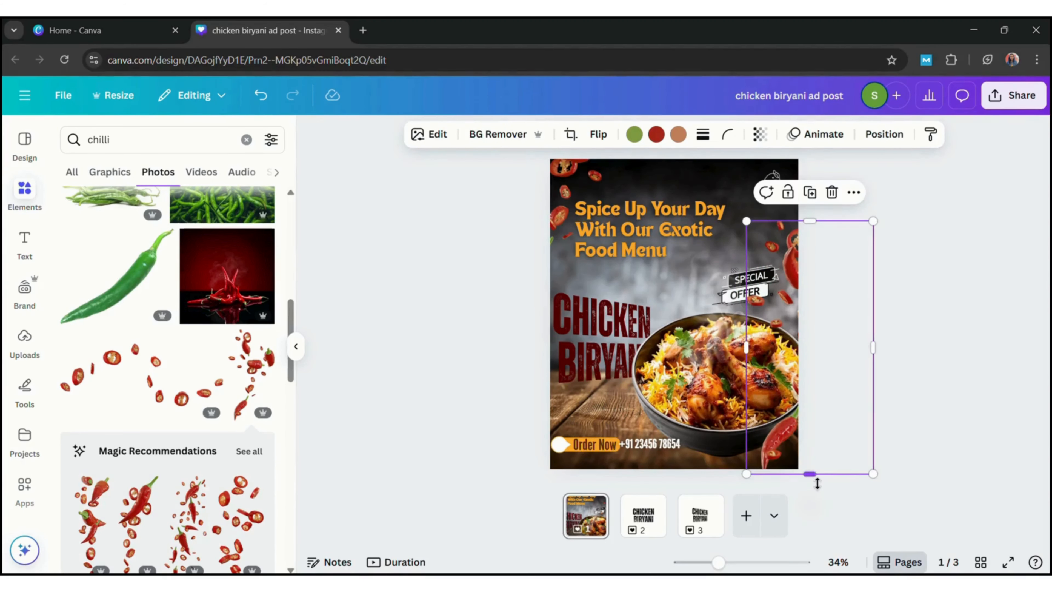
# Crop the lower part off the right-edge chilli copy, tilt it and adjust how far it overlaps the page
pyautogui.moveTo(818, 483); pyautogui.dragTo(827, 365)
pyautogui.moveTo(841, 281)
pyautogui.mouseDown()
pyautogui.moveTo(835, 274)
pyautogui.moveTo(842, 279)
pyautogui.mouseUp()
pyautogui.moveTo(585, 205); pyautogui.dragTo(588, 195)
pyautogui.moveTo(791, 267); pyautogui.dragTo(807, 267)
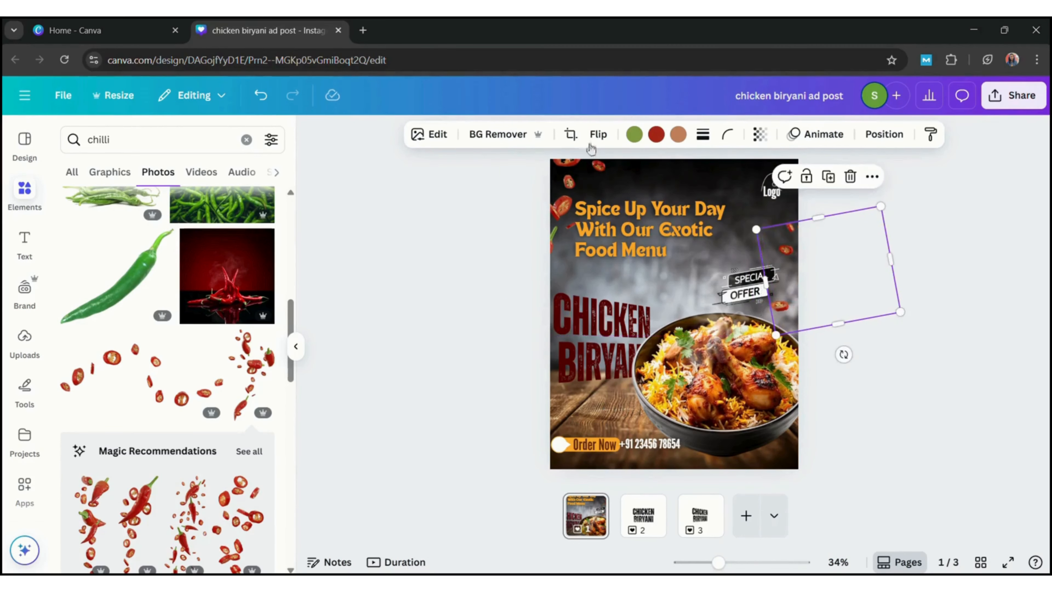
pyautogui.click(572, 187)
# Search the photos for "onion" and add the cutout of chopped green spring onions to the page
pyautogui.moveTo(291, 319); pyautogui.dragTo(278, 459)
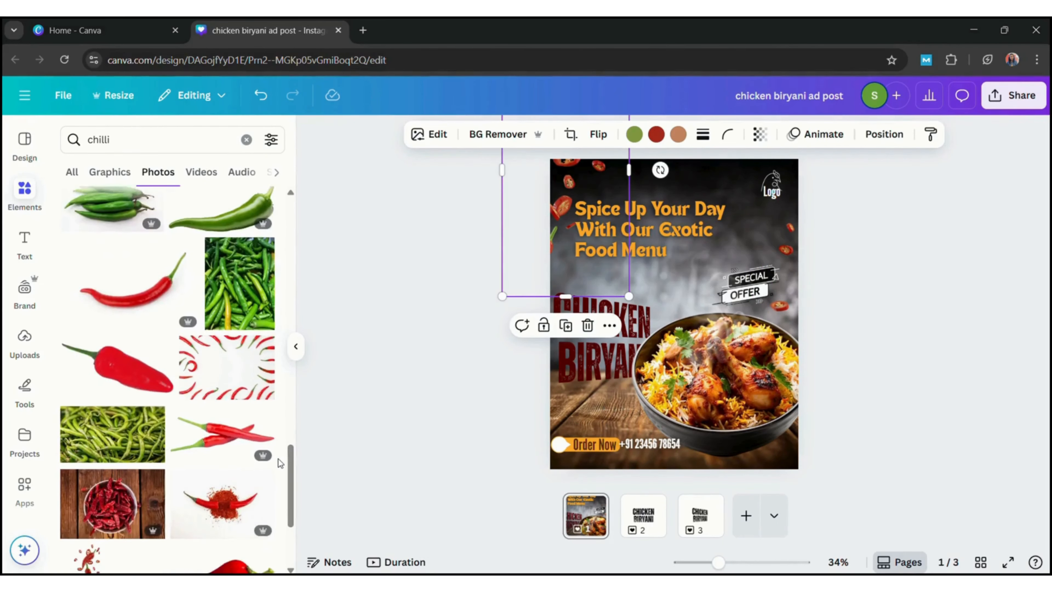
pyautogui.click(148, 151)
pyautogui.hotkey('ctrl', 'a')
pyautogui.write('onion')
pyautogui.press('Return')
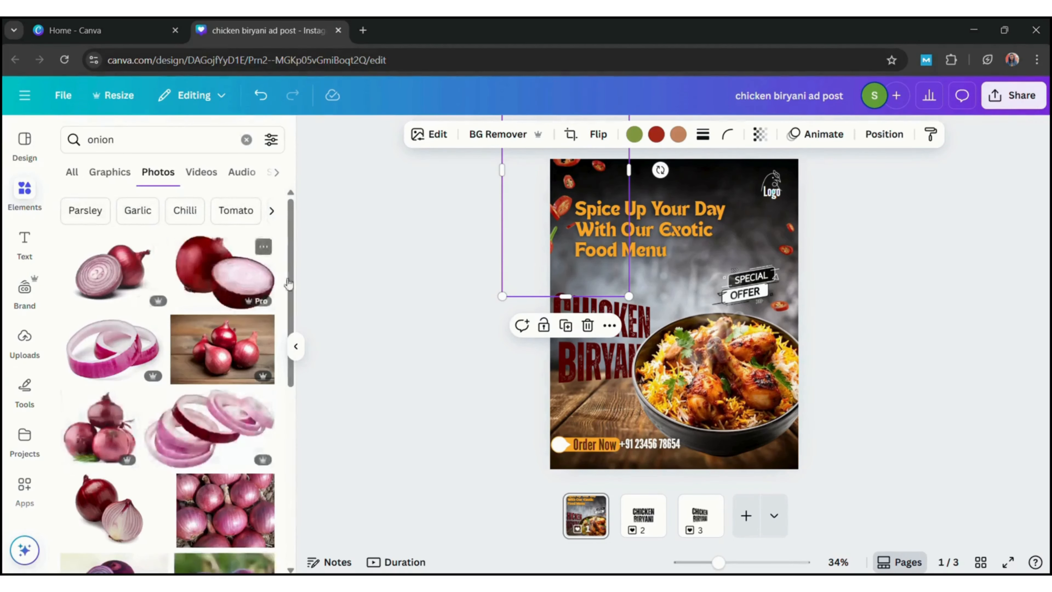
pyautogui.scroll(-5, 294, 325)
pyautogui.click(216, 358)
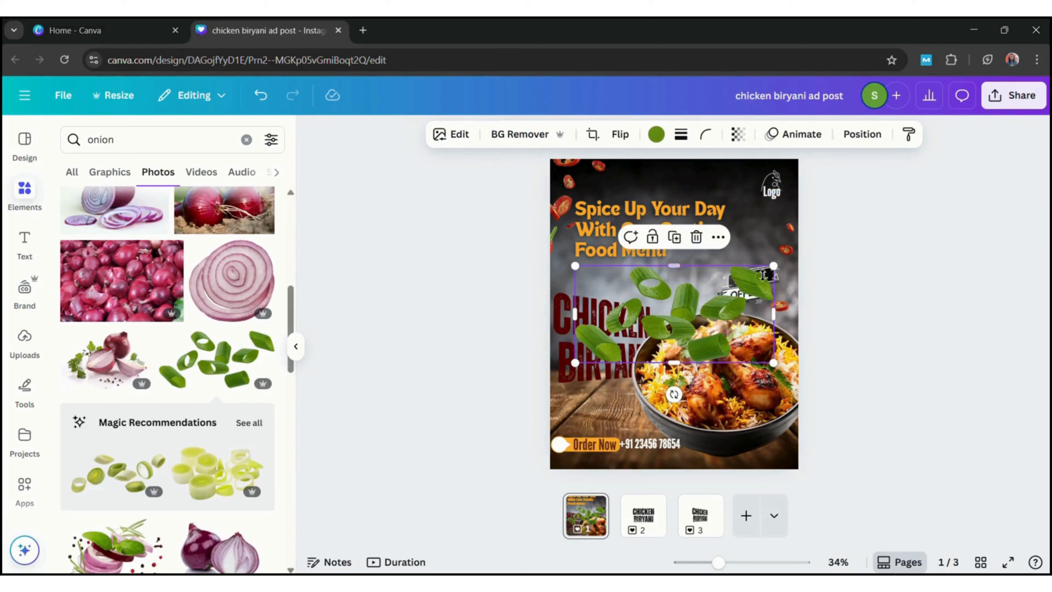
# Shrink the spring onion image and place it over the page's top edge, with a copy over the right edge beside the offer graphic
pyautogui.moveTo(667, 294); pyautogui.dragTo(843, 286)
pyautogui.click(640, 212)
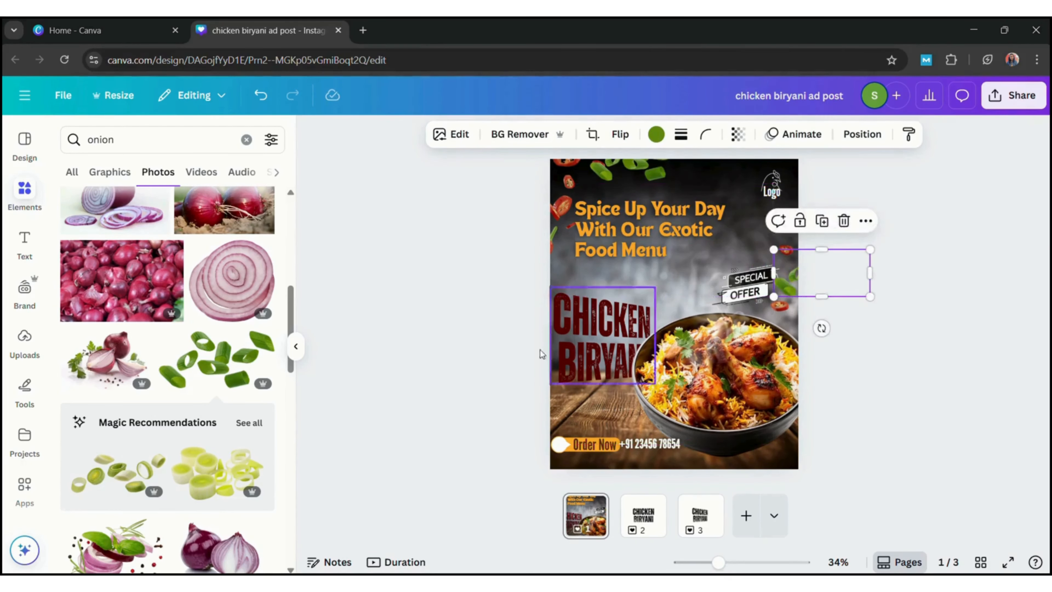
pyautogui.click(358, 334)
# Search the photos for "lemon" and add the round lemon slice to the page
pyautogui.doubleClick(197, 140)
pyautogui.write('lemon')
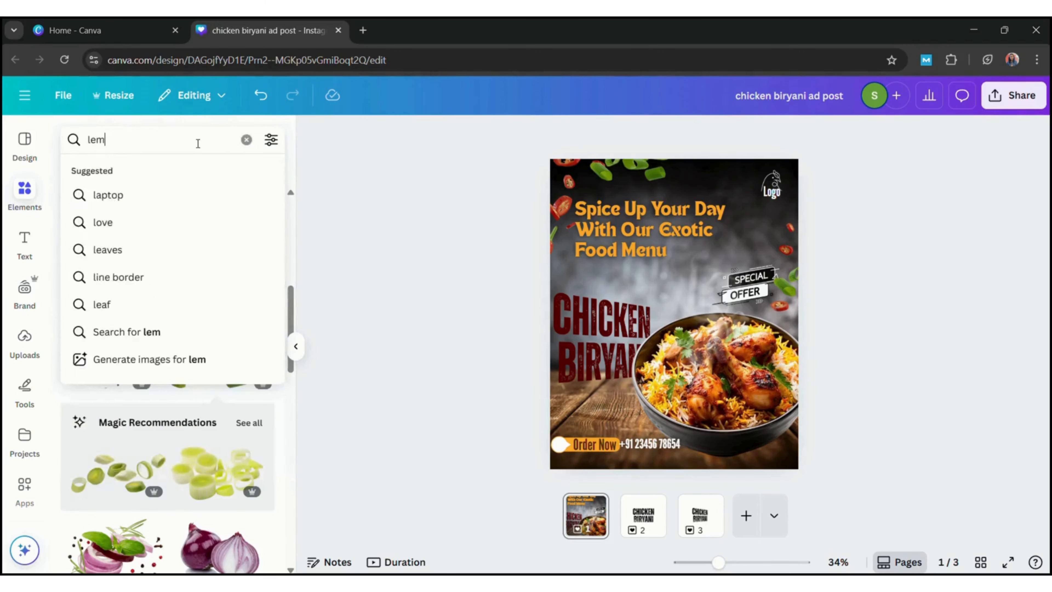
pyautogui.press('Return')
pyautogui.click(236, 272)
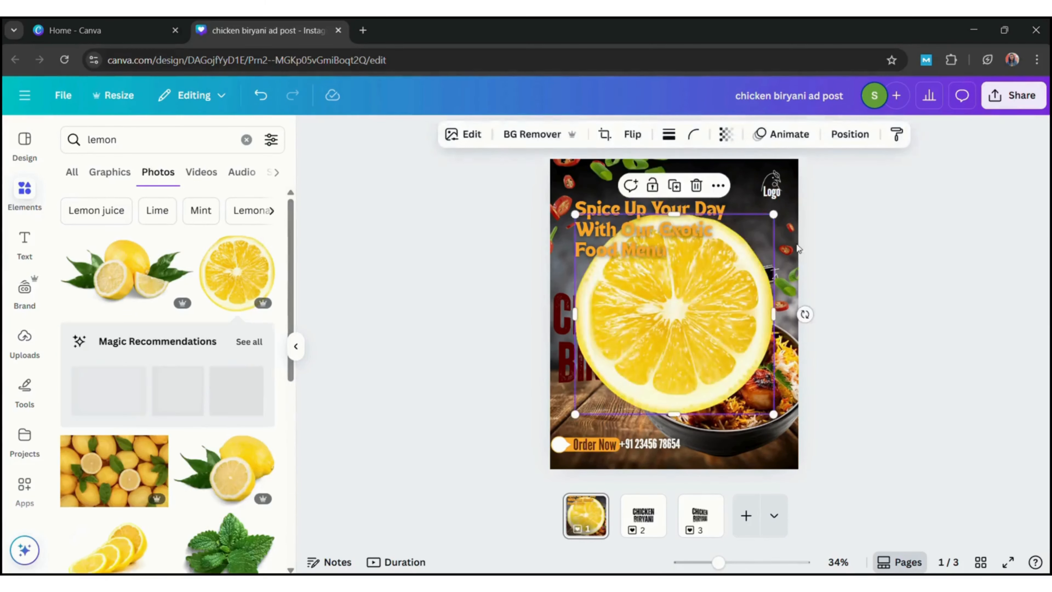
# Shrink the lemon slice and place it on the page's left edge above the title, with a copy in the lower-right corner
pyautogui.moveTo(770, 183); pyautogui.dragTo(799, 320)
pyautogui.click(548, 220)
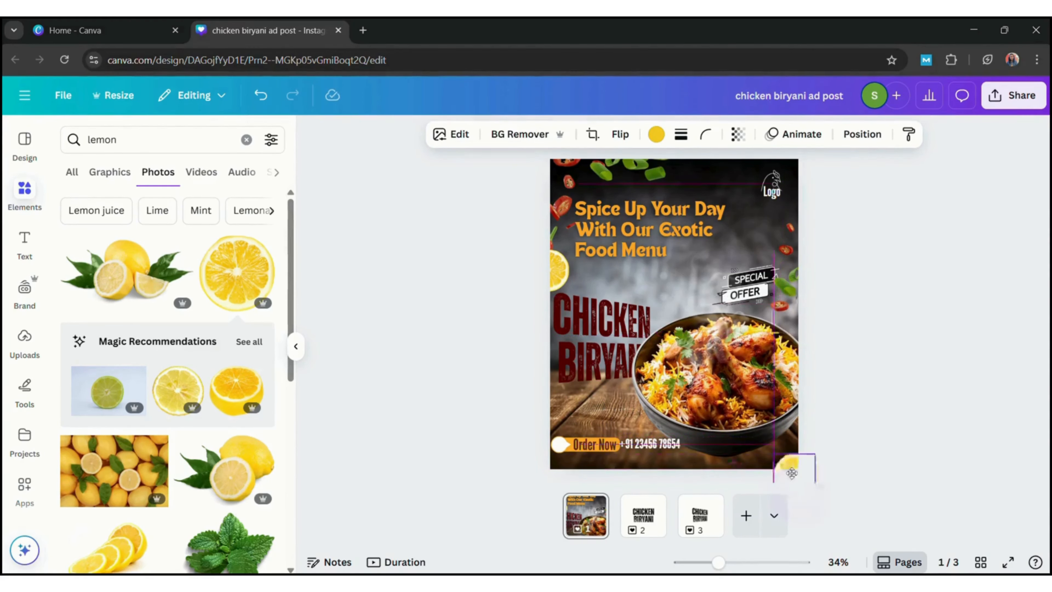
pyautogui.moveTo(790, 461); pyautogui.dragTo(790, 462)
# Search the photos for "tomato"
pyautogui.click(172, 141)
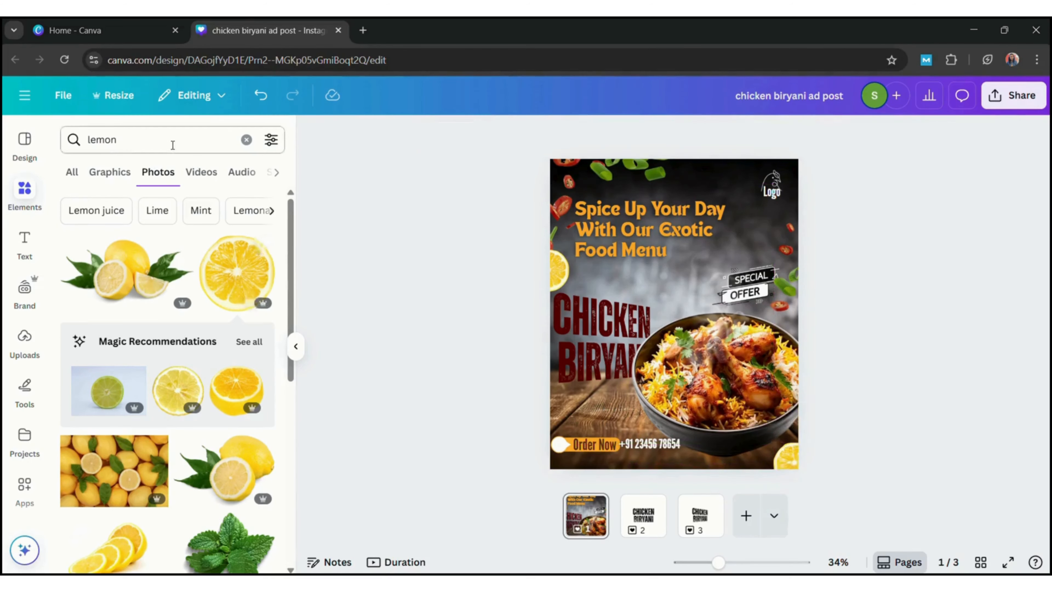
pyautogui.hotkey('ctrl', 'a')
pyautogui.press('BackSpace')
pyautogui.write('tomato')
pyautogui.press('Return')
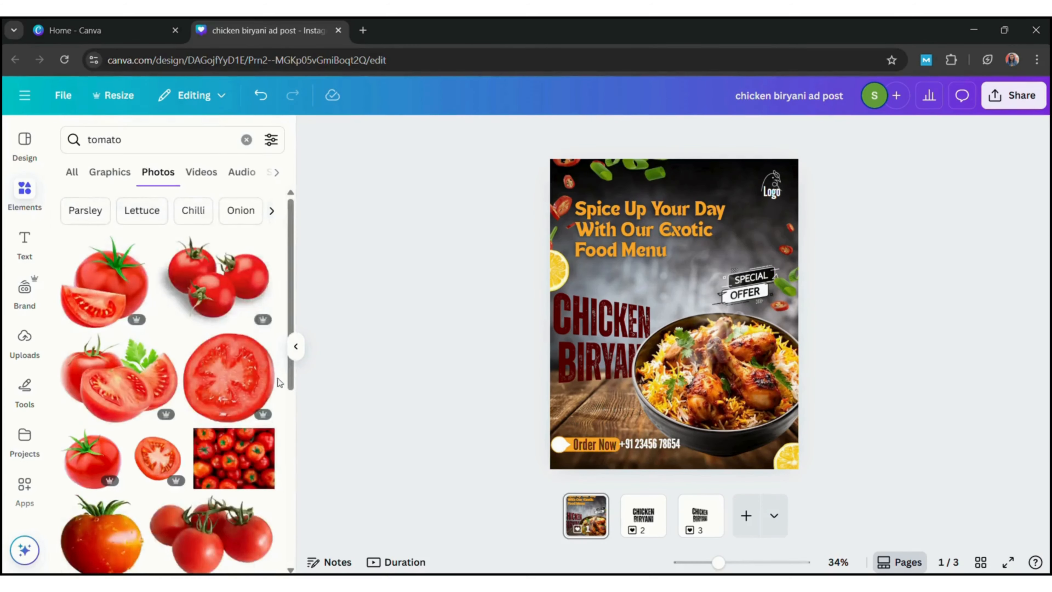
pyautogui.click(245, 388)
pyautogui.click(696, 188)
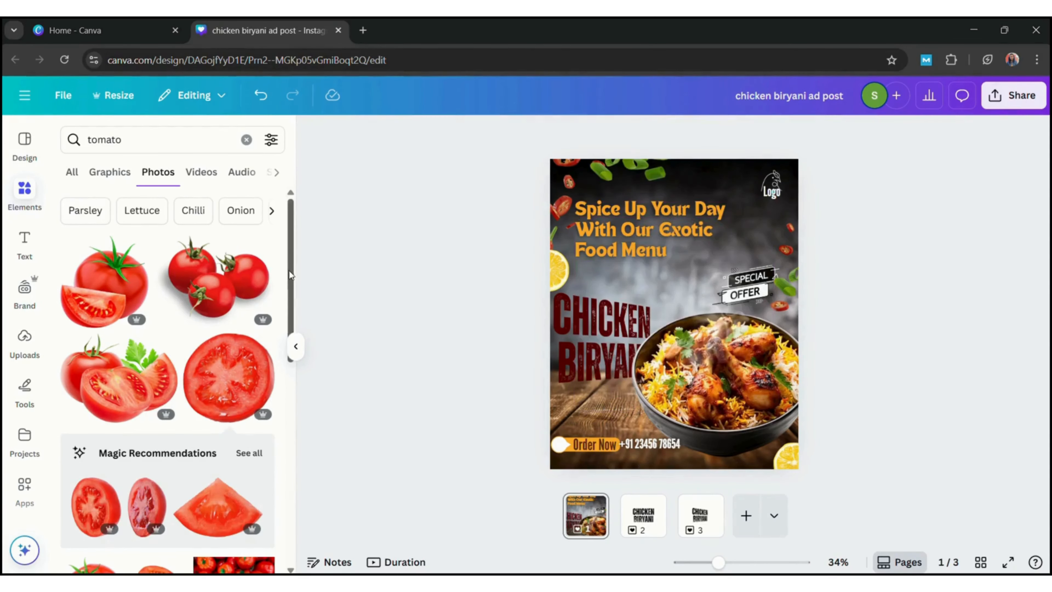
pyautogui.scroll(-10, 166, 373)
pyautogui.click(234, 340)
pyautogui.press('Delete')
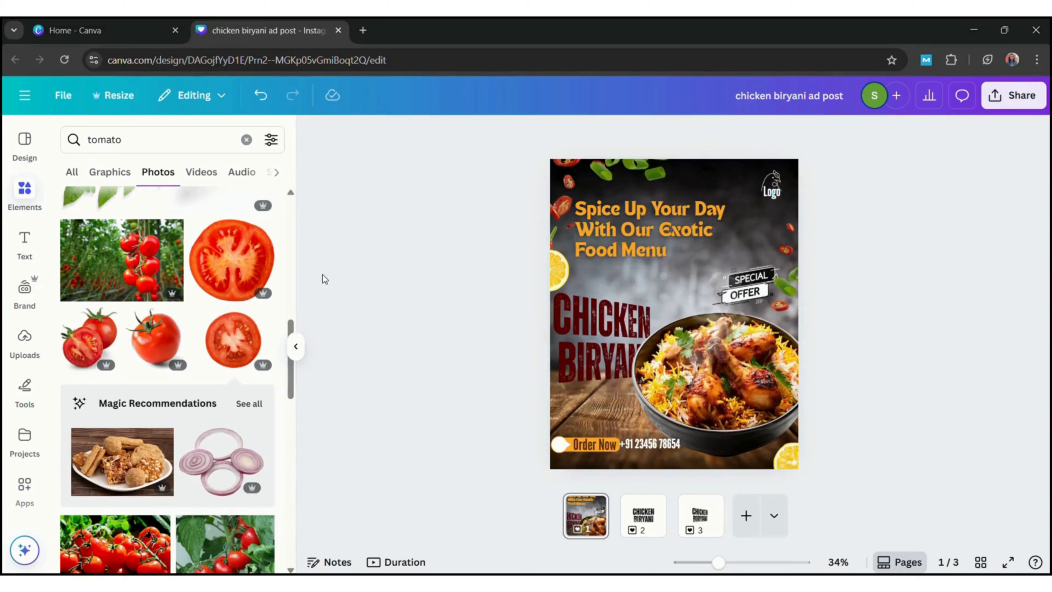
# Add the small halved tomato slice photo to the page and remove its background
pyautogui.moveTo(292, 379); pyautogui.dragTo(292, 224)
pyautogui.click(157, 419)
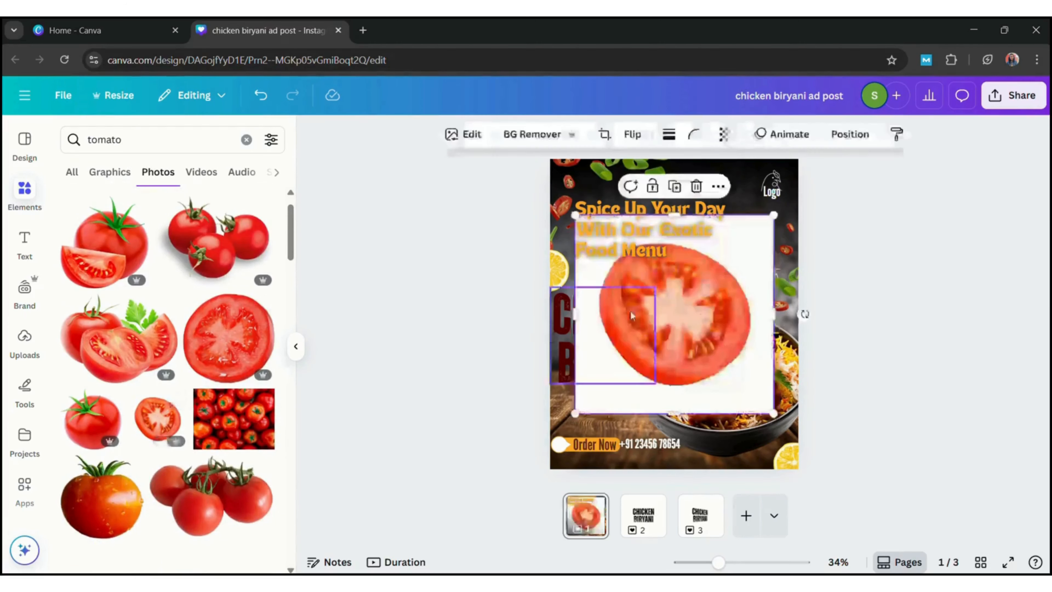
pyautogui.click(536, 137)
# Shrink the tomato slice and place copies in the page's lower-right corner and on the left edge above the lemon
pyautogui.moveTo(575, 413); pyautogui.dragTo(546, 179)
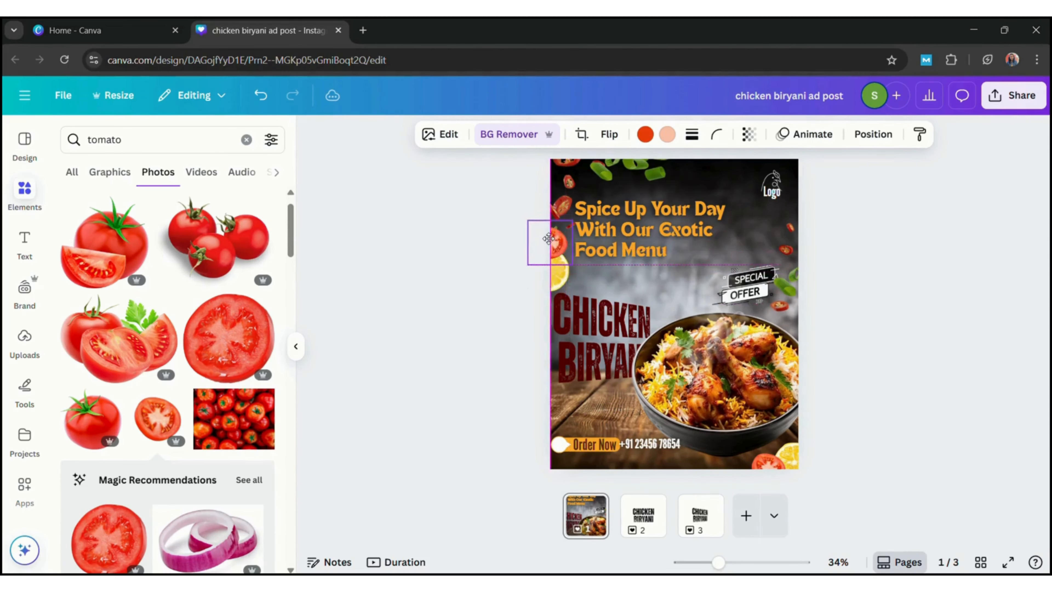
pyautogui.keyDown('alt'); pyautogui.moveTo(546, 241); pyautogui.dragTo(566, 243); pyautogui.keyUp('alt')
pyautogui.moveTo(556, 233); pyautogui.dragTo(559, 249)
pyautogui.click(811, 322)
# Shift the orange heading slightly to the right, away from the tomato slice
pyautogui.click(636, 236)
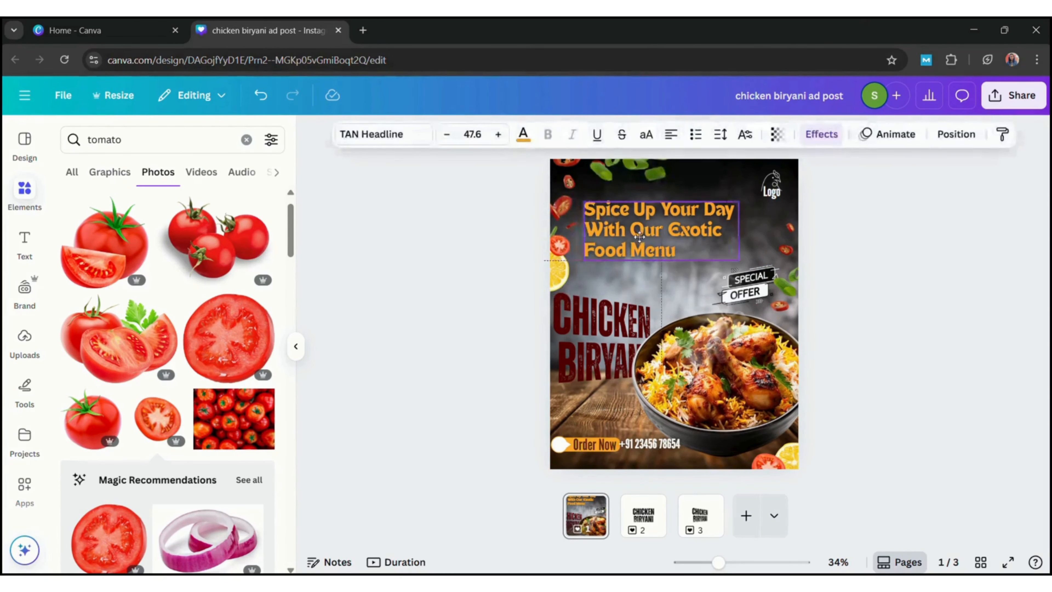
pyautogui.click(815, 230)
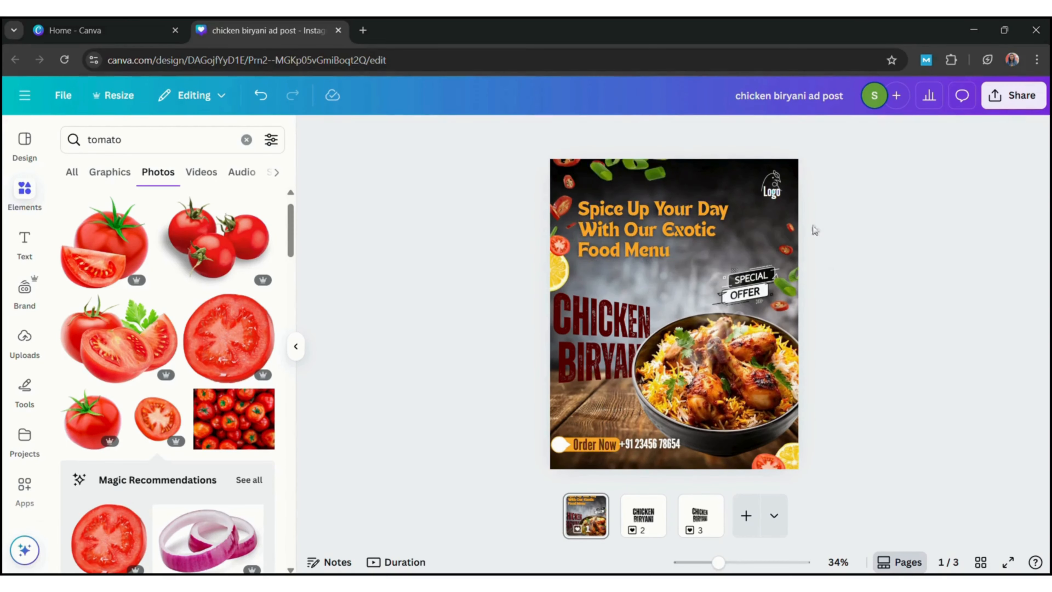
# Apply a whole-image blur with intensity 37 to the chilli image in the page's upper-left corner
pyautogui.click(556, 182)
pyautogui.click(430, 134)
pyautogui.click(208, 557)
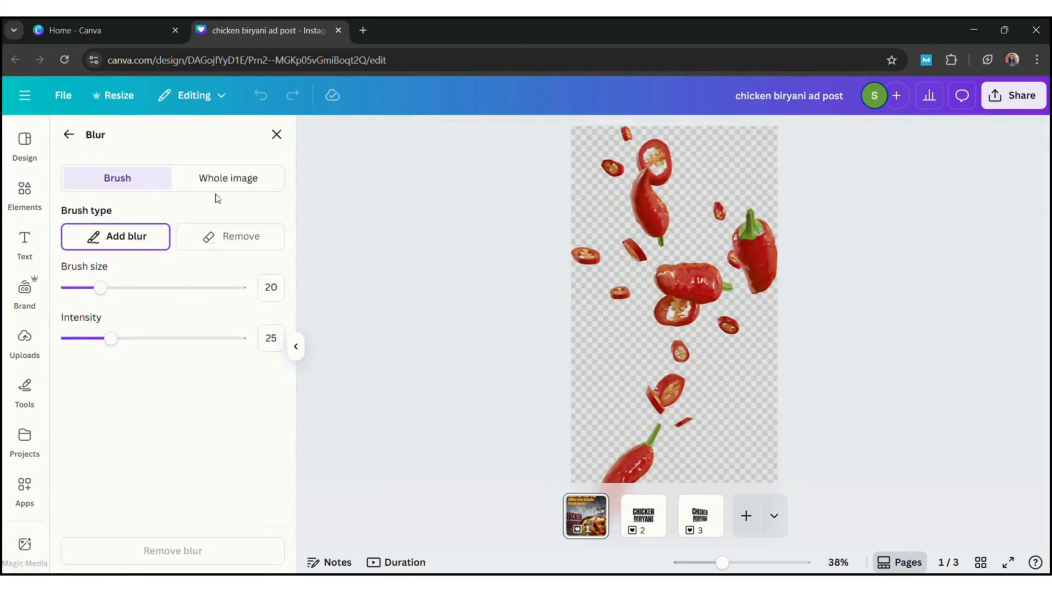
pyautogui.click(228, 177)
pyautogui.click(132, 239)
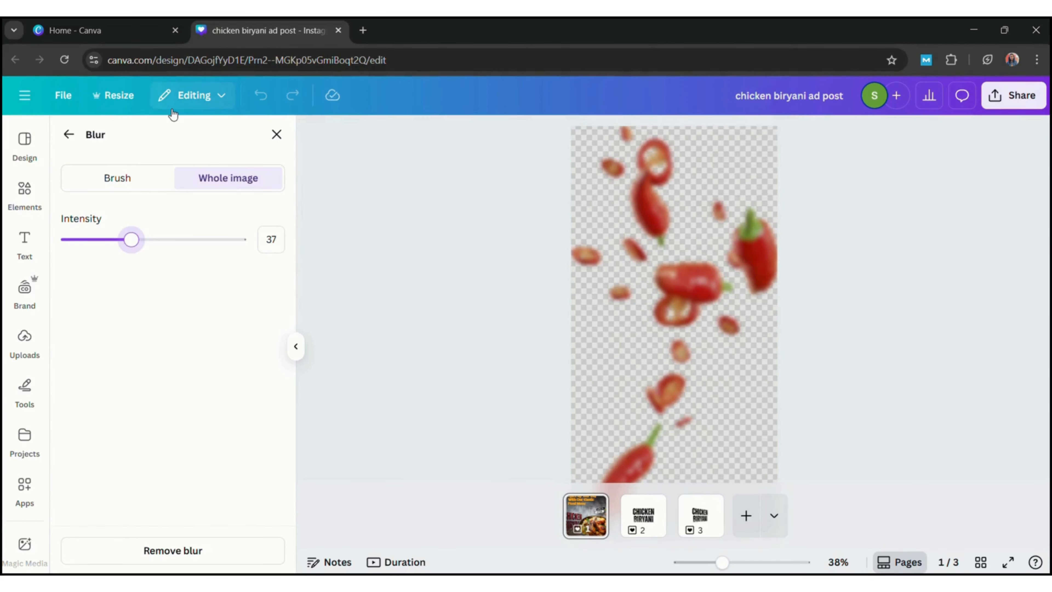
pyautogui.click(67, 135)
# Apply a whole-image blur with intensity 25 to the spring onion image on the page's top edge
pyautogui.click(619, 164)
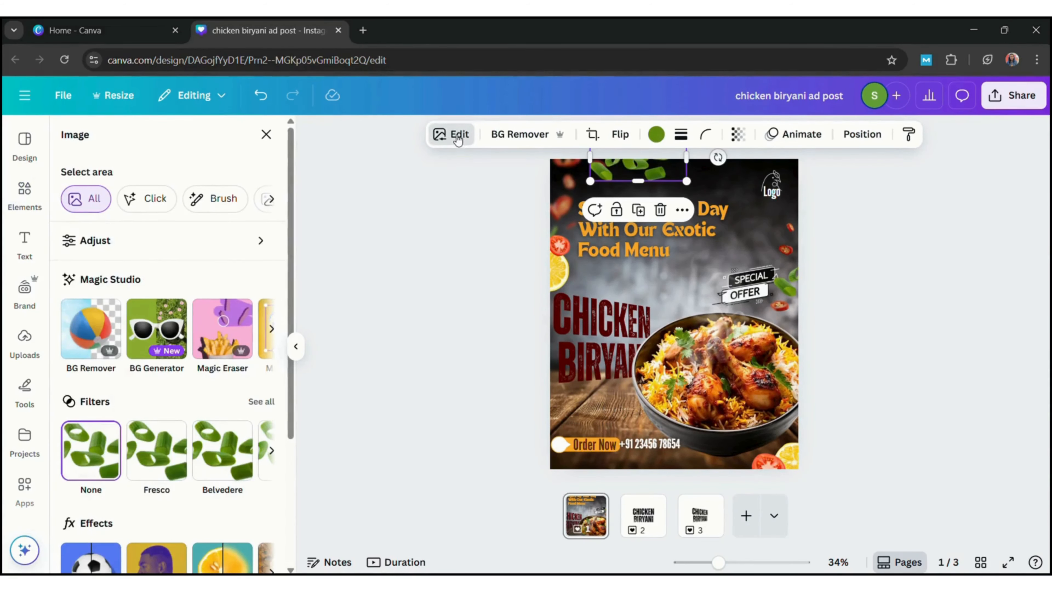
pyautogui.click(234, 551)
pyautogui.moveTo(65, 240); pyautogui.dragTo(103, 241)
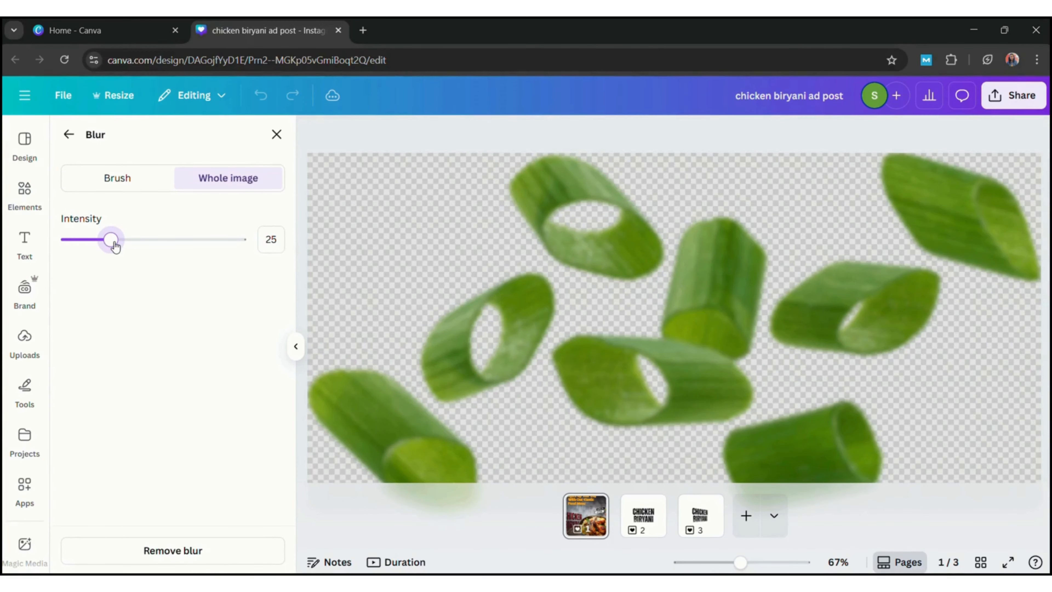
pyautogui.click(69, 135)
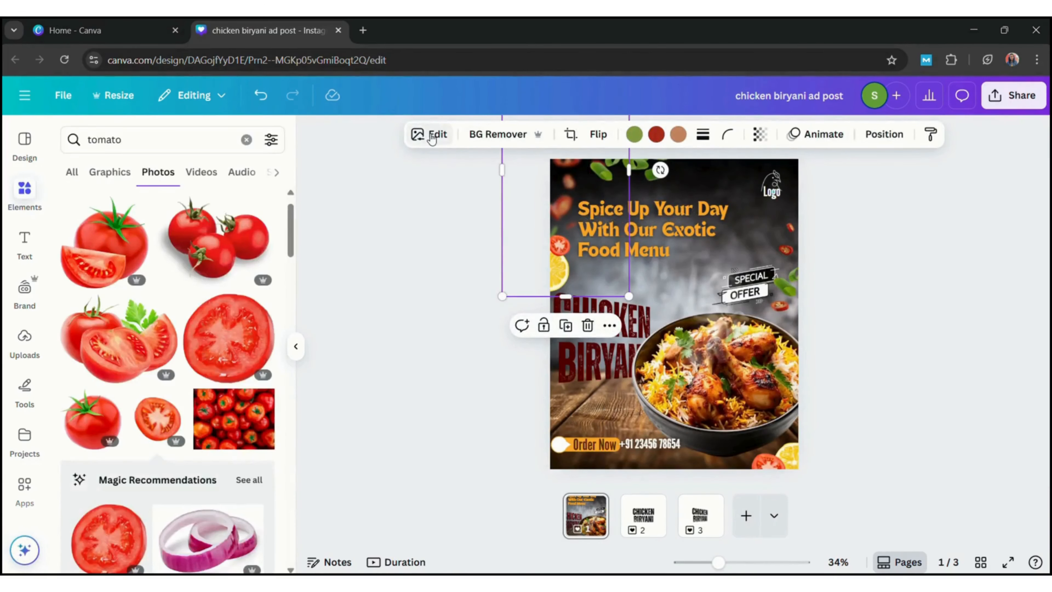
# Set the blur intensity of the upper-left chilli image to 30
pyautogui.click(432, 135)
pyautogui.click(232, 553)
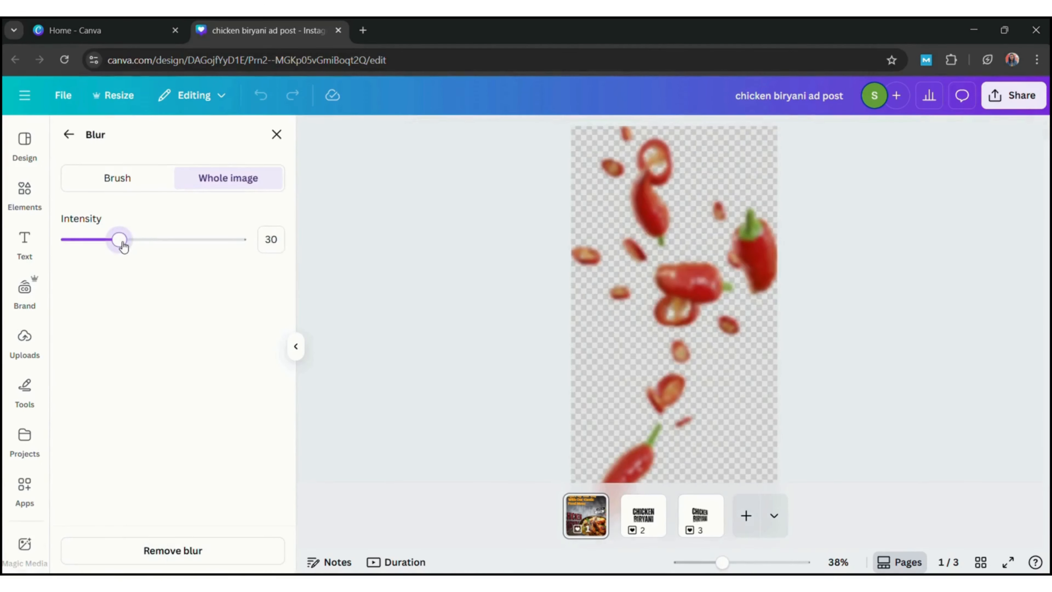
pyautogui.click(69, 134)
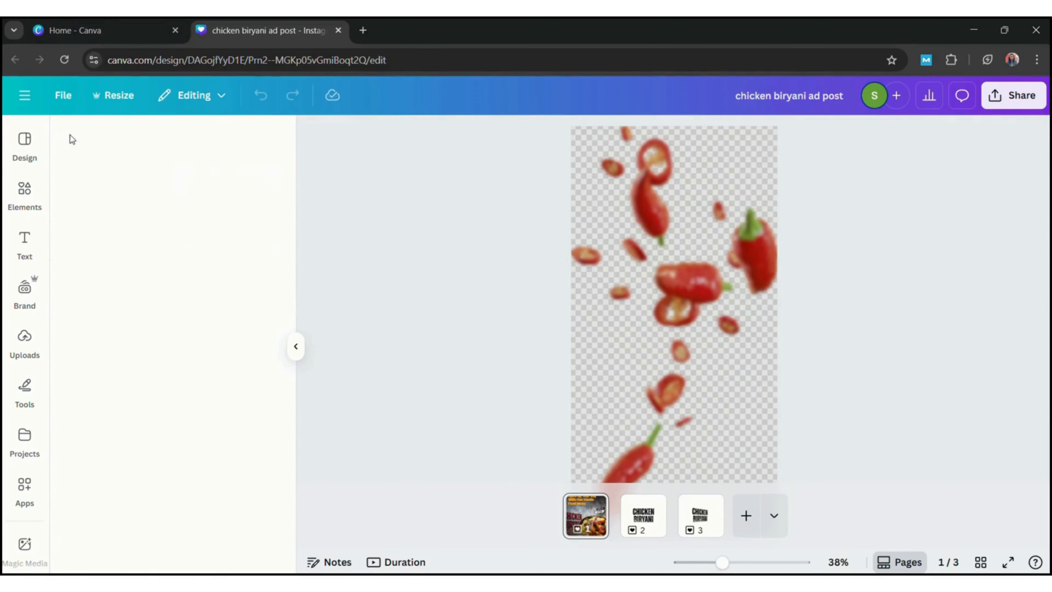
# Apply a whole-image blur with intensity 40 to the tomato slice on the page's left edge
pyautogui.click(439, 135)
pyautogui.click(441, 137)
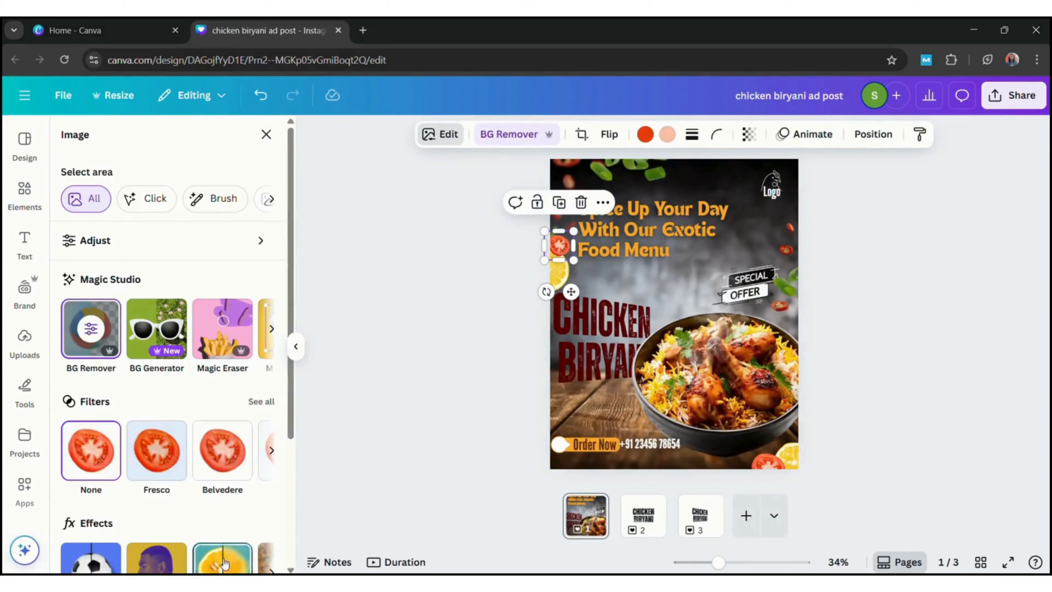
pyautogui.click(223, 563)
pyautogui.click(228, 178)
pyautogui.moveTo(62, 240); pyautogui.dragTo(105, 241)
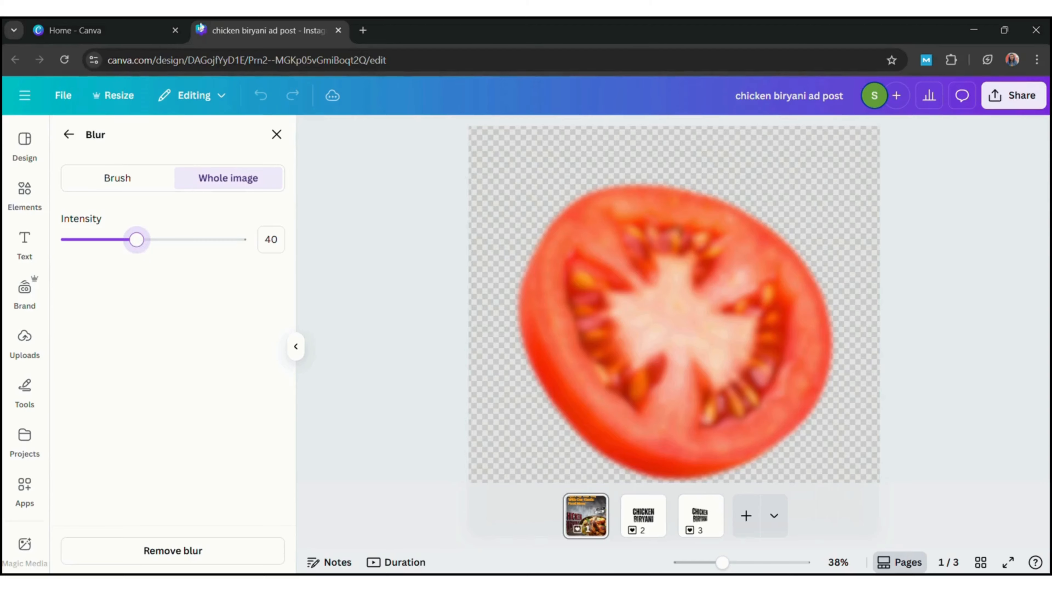
pyautogui.click(69, 134)
# Apply a whole-image blur with intensity 51 to the lemon slice on the page's left edge
pyautogui.click(558, 277)
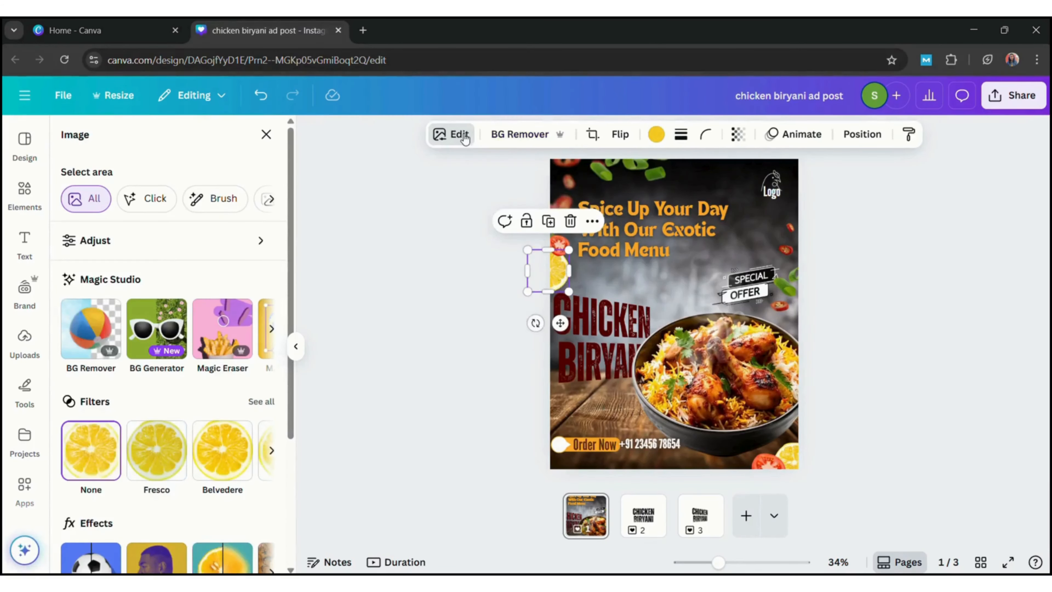
pyautogui.click(440, 134)
pyautogui.click(440, 134)
pyautogui.click(224, 562)
pyautogui.click(227, 178)
pyautogui.moveTo(67, 240); pyautogui.dragTo(160, 242)
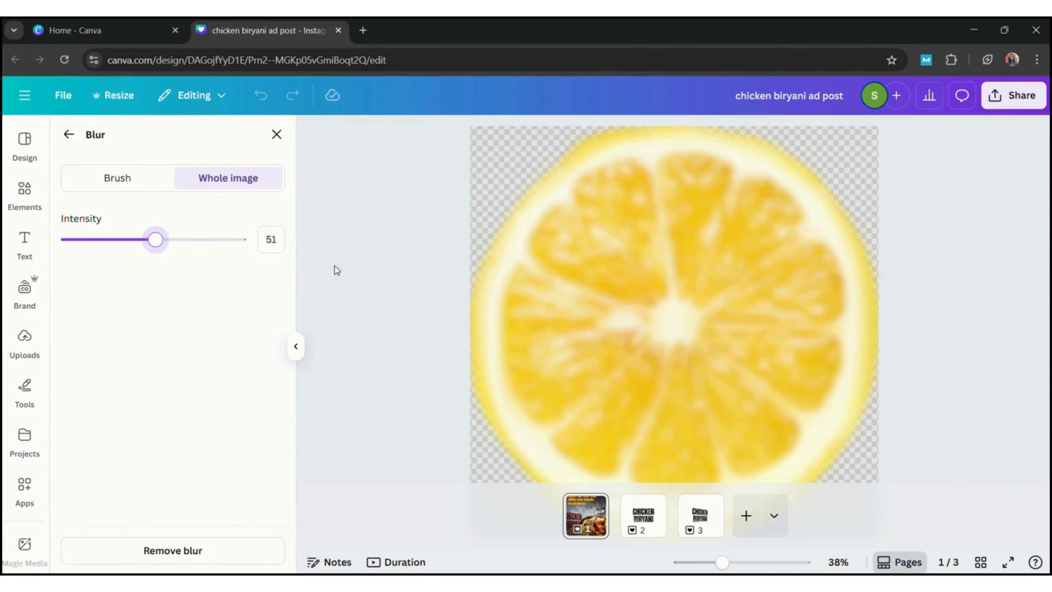
pyautogui.click(68, 134)
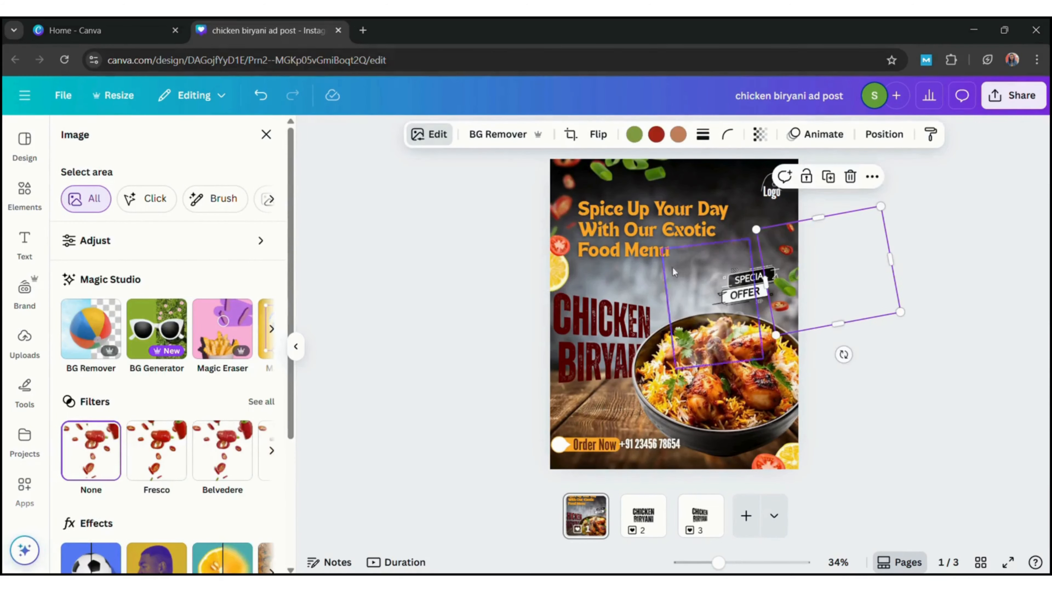
# Scale down the lemon slice below the tomato slice on the page's left edge
pyautogui.click(928, 372)
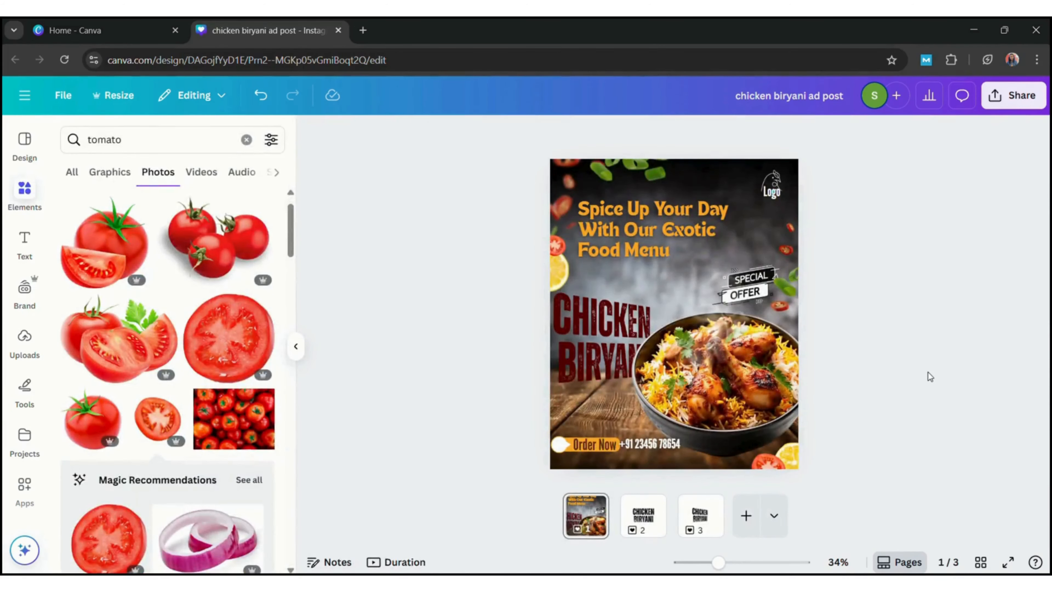
pyautogui.click(557, 265)
pyautogui.moveTo(571, 293); pyautogui.dragTo(563, 268)
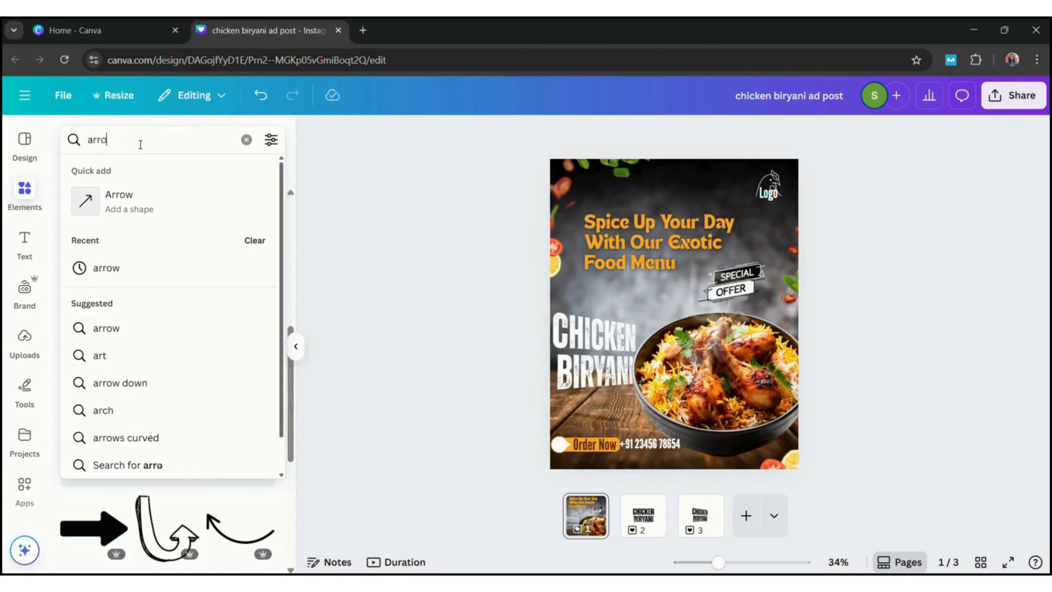
# Search the graphics for "arrow" and fit the looping dashed arrow, flipped, rotated and scaled down, between the special offer badge and the biryani bowl
pyautogui.write('w')
pyautogui.press('Return')
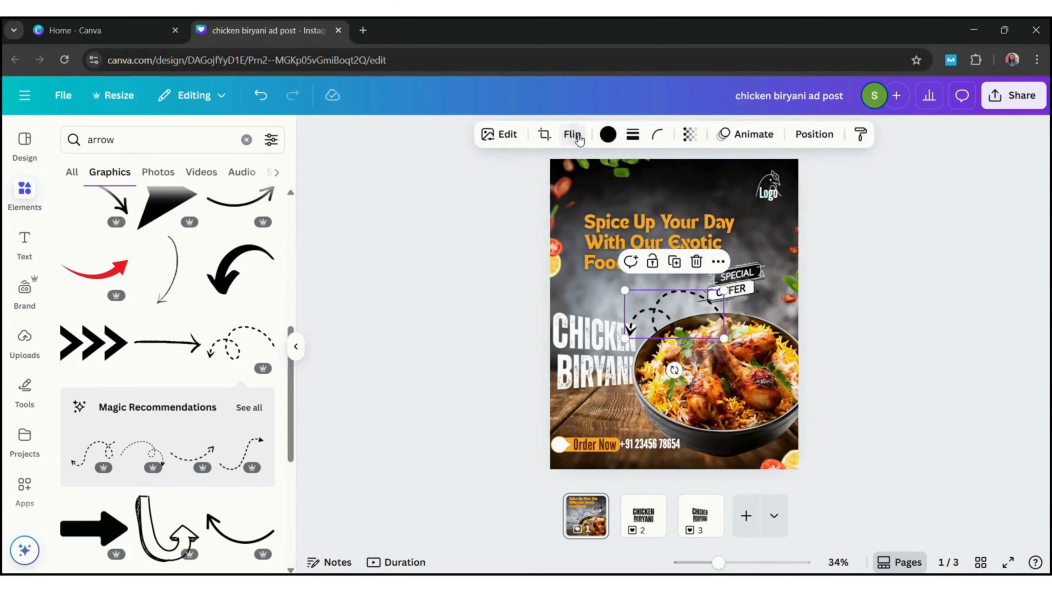
pyautogui.click(577, 137)
pyautogui.click(591, 178)
pyautogui.moveTo(675, 369); pyautogui.dragTo(798, 370)
pyautogui.moveTo(677, 368); pyautogui.dragTo(707, 315)
pyautogui.moveTo(680, 290); pyautogui.dragTo(689, 307)
pyautogui.click(872, 316)
# Add a drop shadow to the white CHICKEN BIRYANI title with intensity 83 and distance 48
pyautogui.click(594, 350)
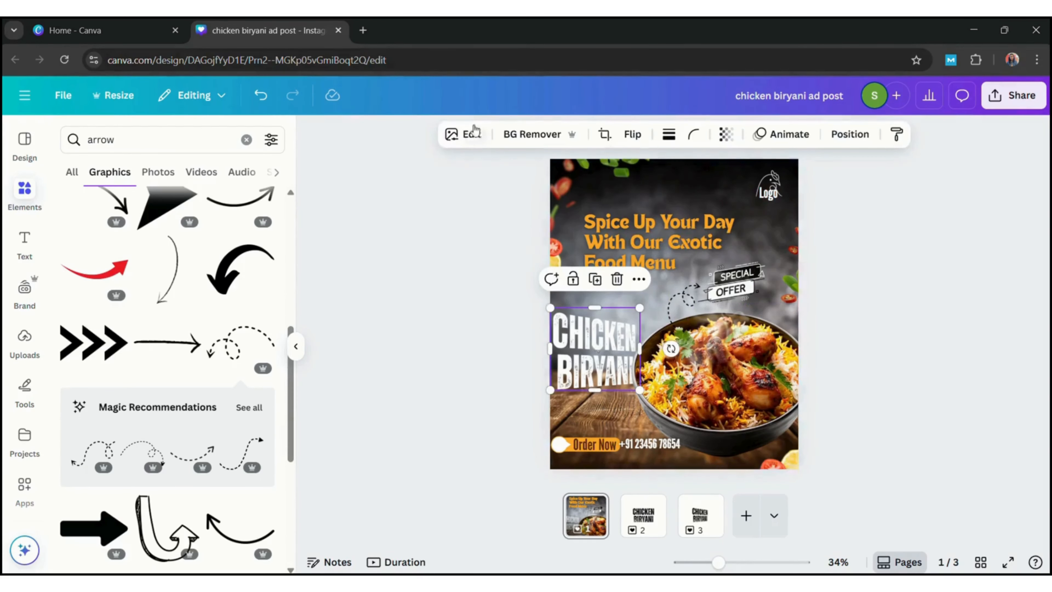
pyautogui.click(463, 134)
pyautogui.click(110, 566)
pyautogui.click(171, 287)
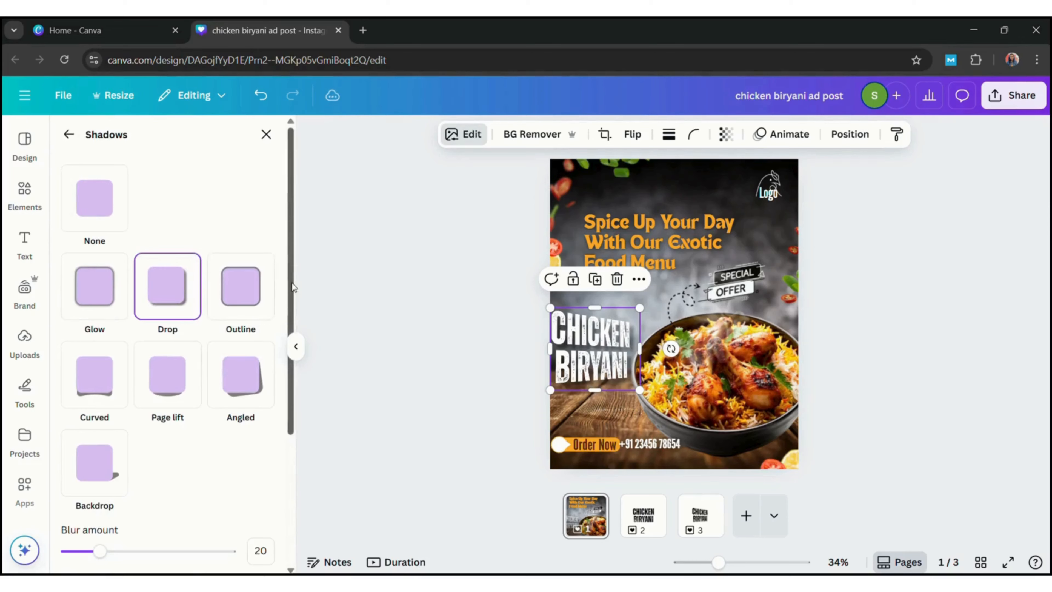
pyautogui.scroll(-4, 166, 331)
pyautogui.moveTo(148, 551); pyautogui.dragTo(207, 556)
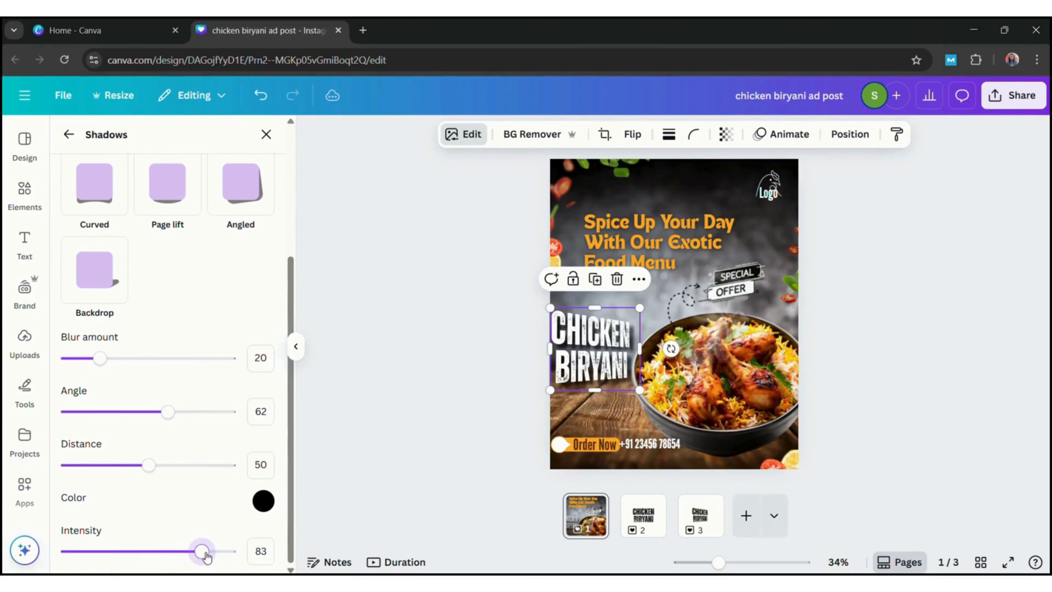
pyautogui.moveTo(148, 465); pyautogui.dragTo(150, 470)
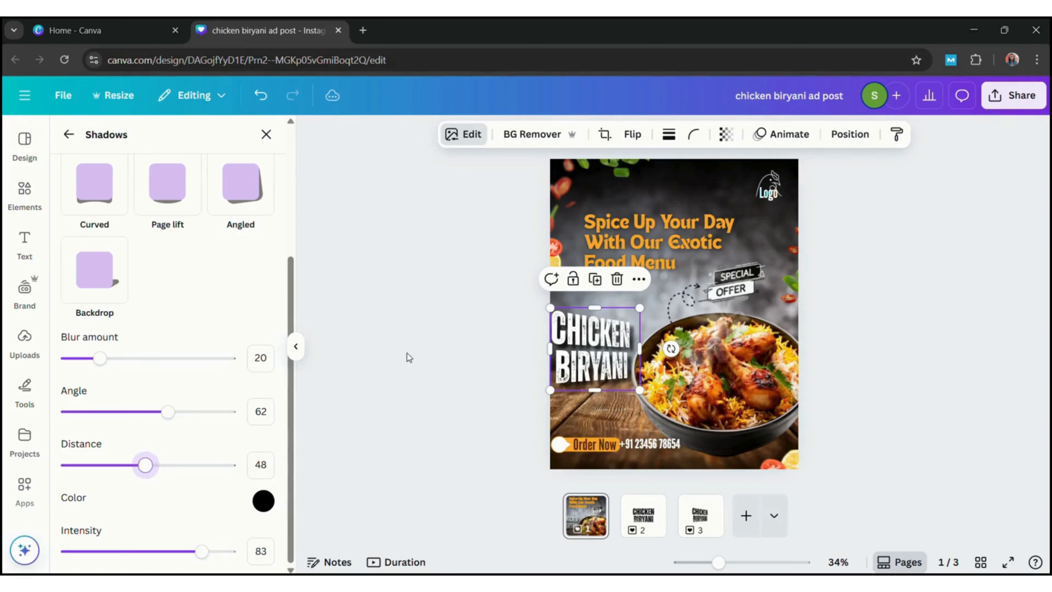
pyautogui.click(434, 349)
# Resize the CHICKEN BIRYANI title slightly and shift it a little to the right, away from the page edge
pyautogui.click(603, 331)
pyautogui.moveTo(640, 308); pyautogui.dragTo(643, 305)
pyautogui.click(884, 315)
pyautogui.click(593, 339)
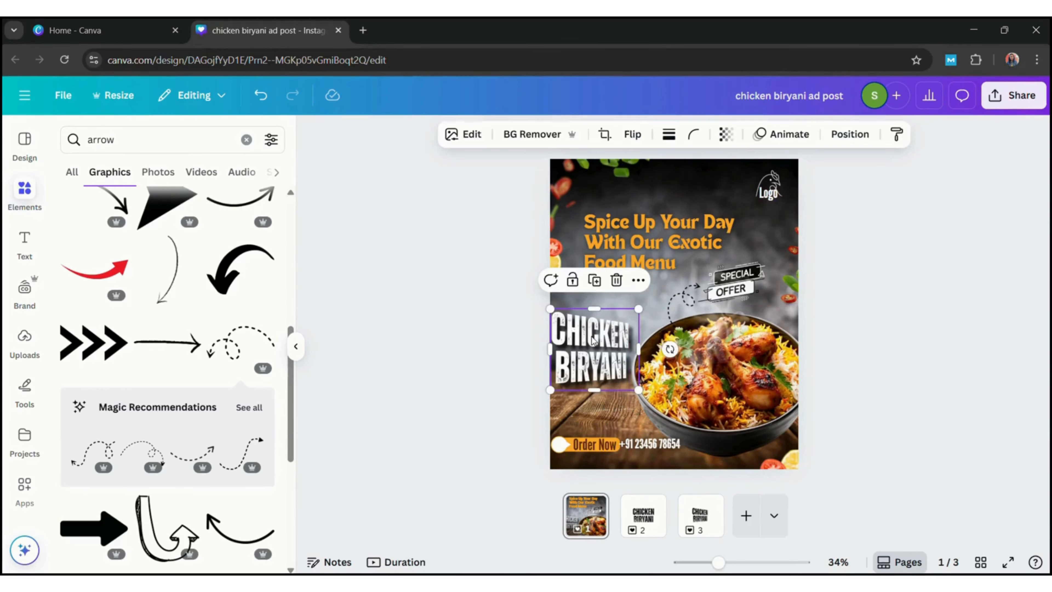
pyautogui.moveTo(593, 339); pyautogui.dragTo(596, 339)
pyautogui.click(945, 331)
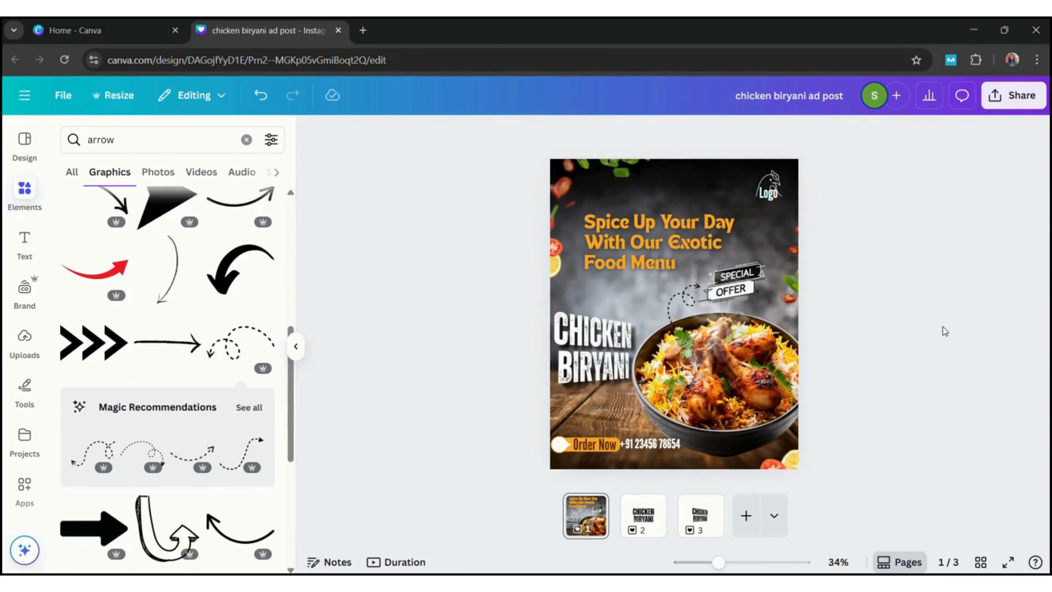
# Download only the first page of the design as a PNG
pyautogui.click(1014, 95)
pyautogui.click(803, 382)
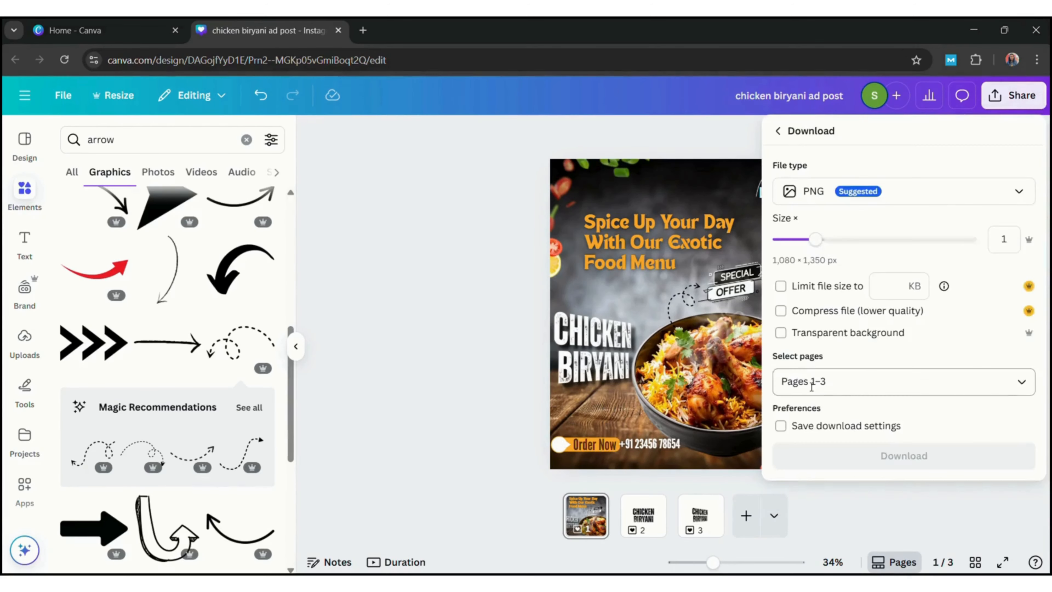
pyautogui.click(1015, 383)
pyautogui.click(849, 200)
pyautogui.click(872, 441)
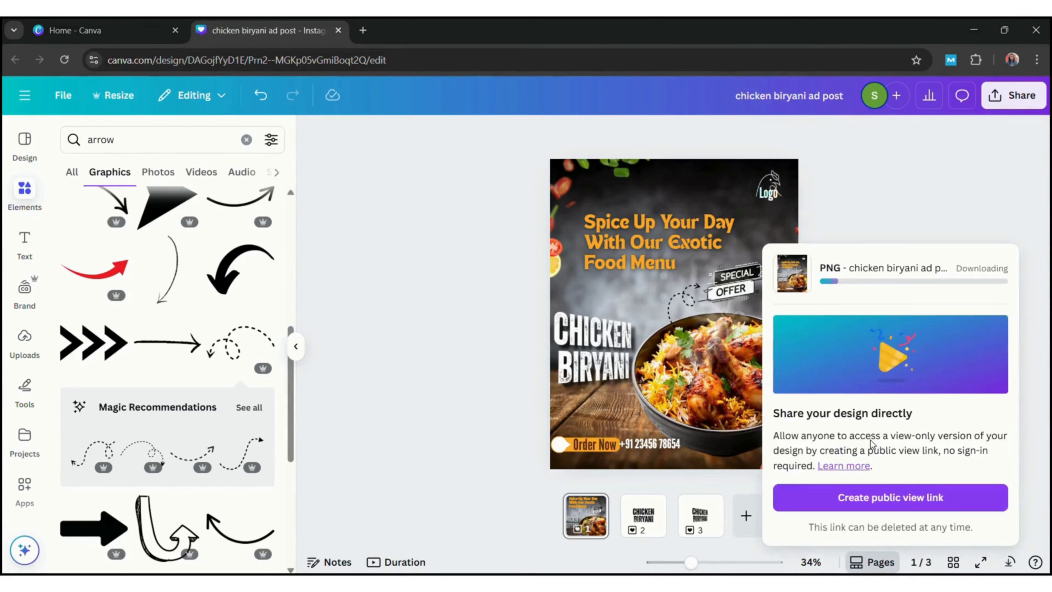